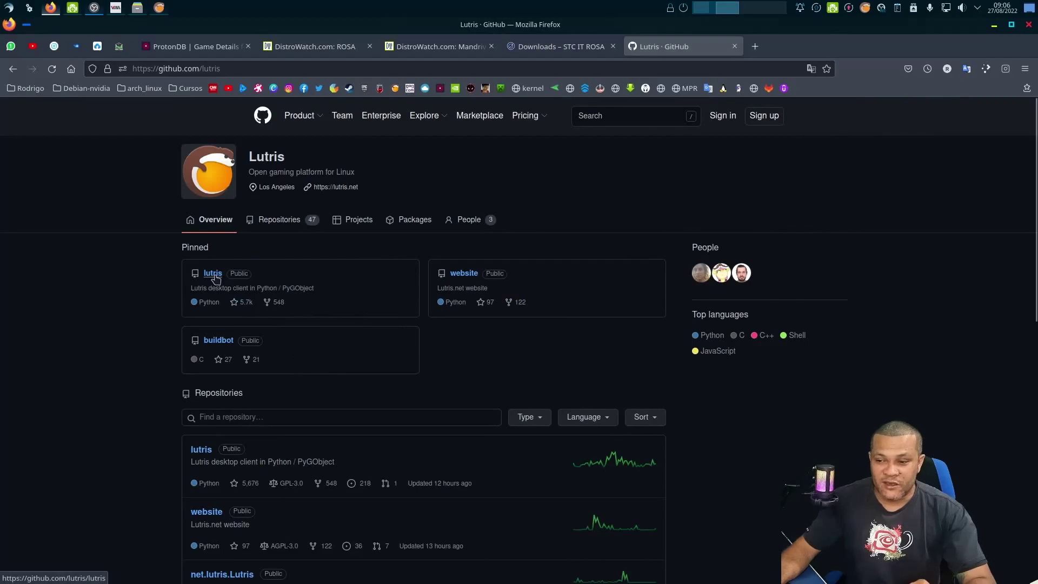
- Open the v0.5.11 release notes from the lutris repository's tags on GitHub and highlight the full list of changes
{"action": "left_click", "coordinate": [213, 274]}
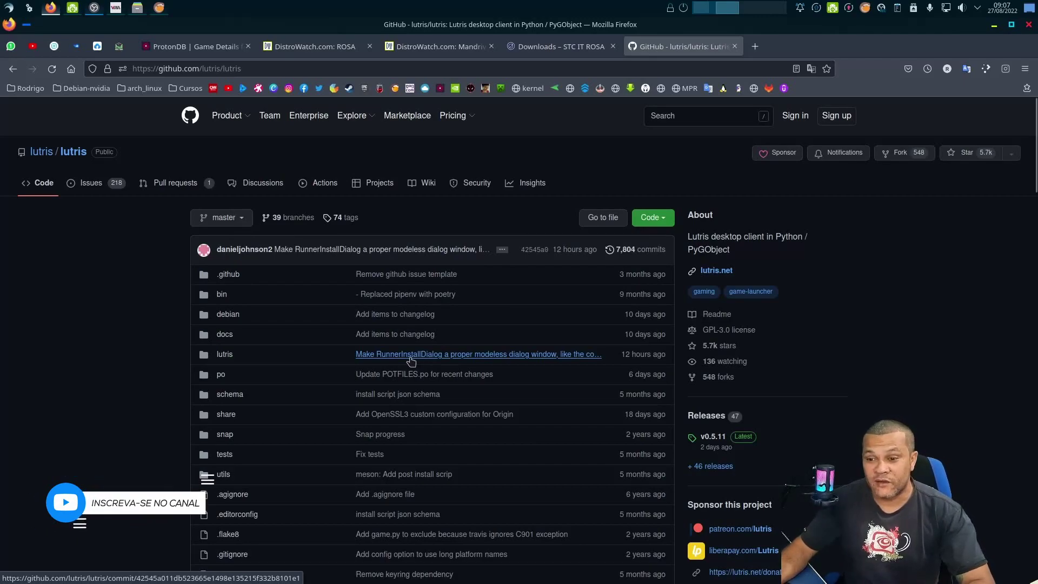
{"action": "left_click", "coordinate": [347, 223]}
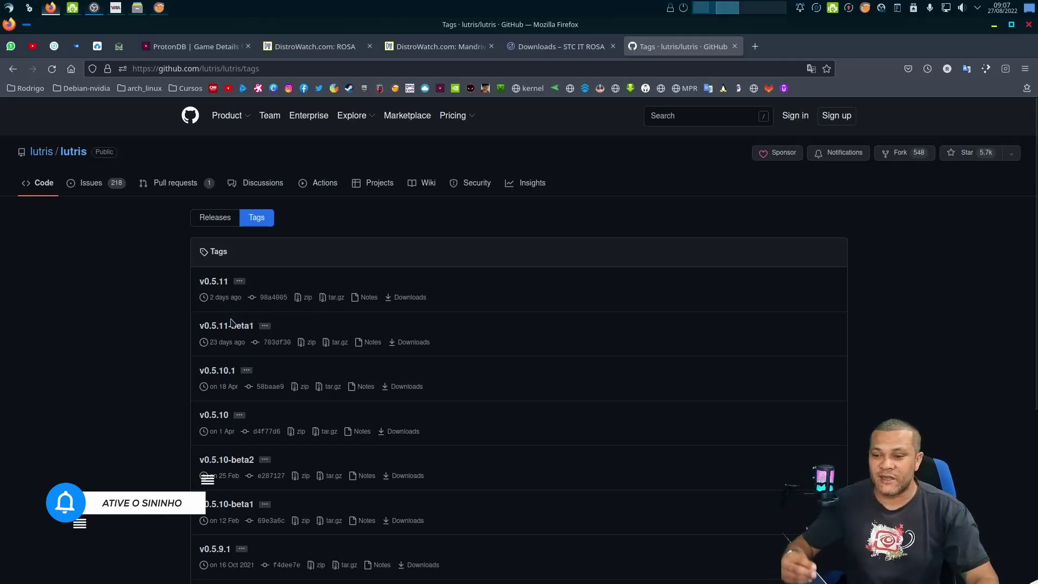
{"action": "left_click", "coordinate": [214, 281]}
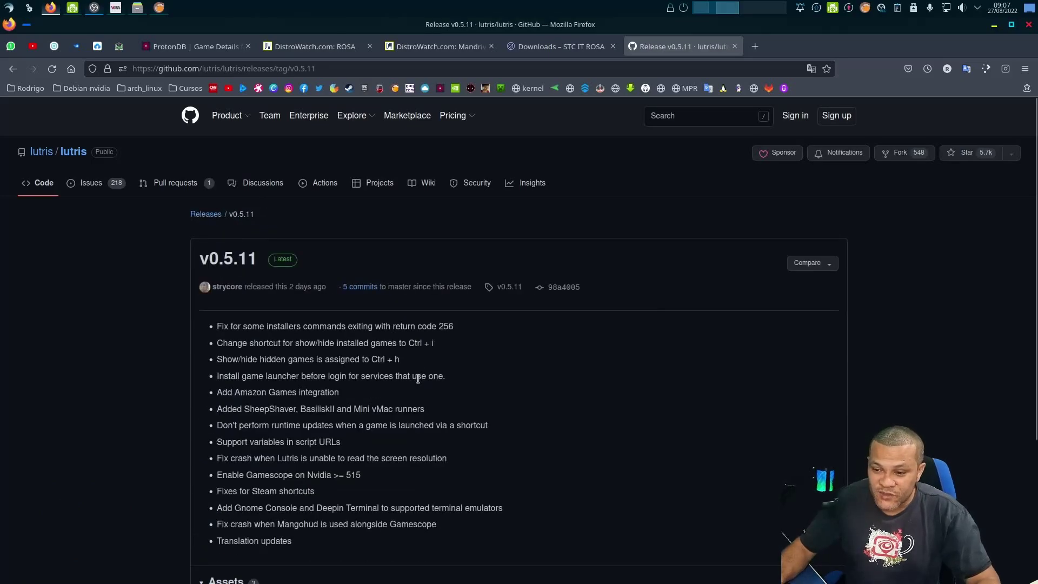
{"action": "left_click_drag", "start_coordinate": [216, 391], "coordinate": [342, 395]}
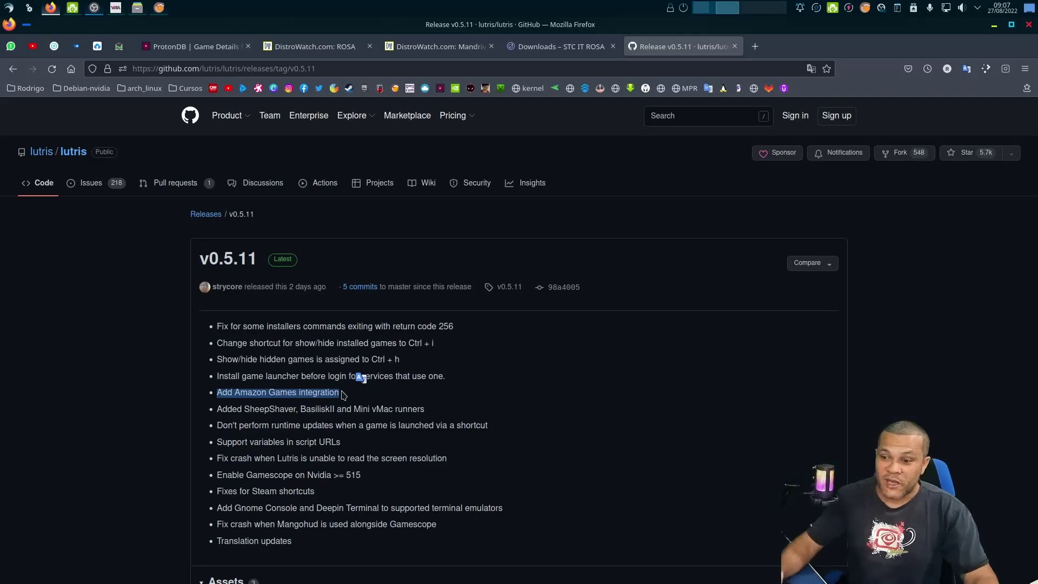
{"action": "left_click_drag", "start_coordinate": [216, 327], "coordinate": [471, 544]}
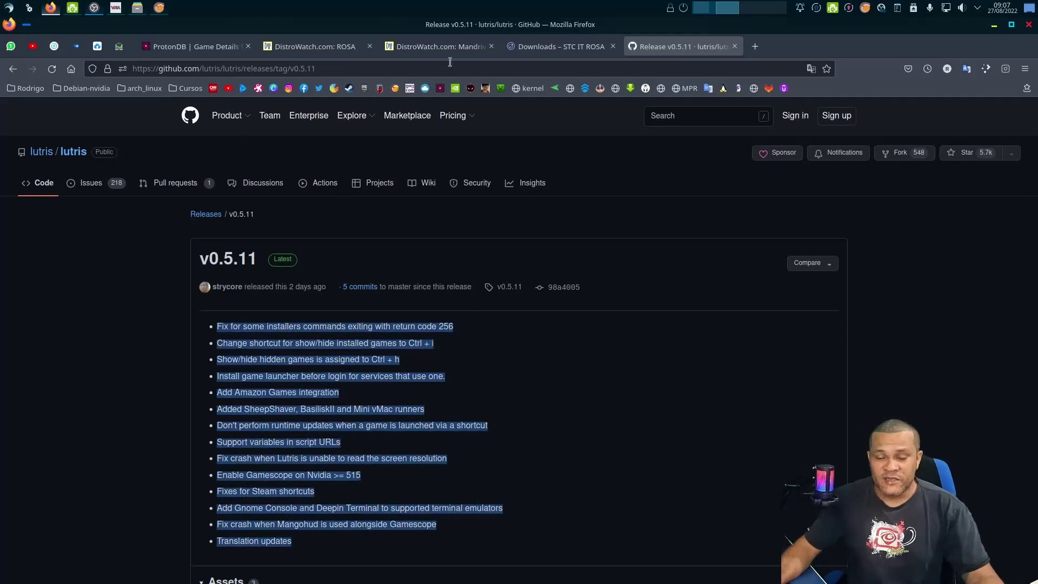
{"action": "left_click", "coordinate": [992, 25]}
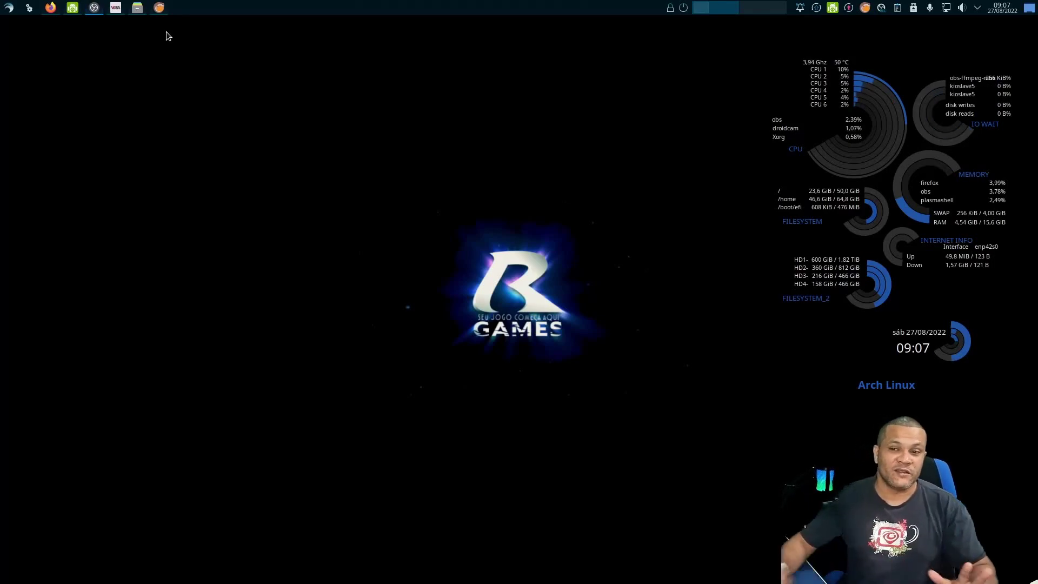
- Open the software manager and search for "lutris" to review the available packages
{"action": "left_click", "coordinate": [9, 7]}
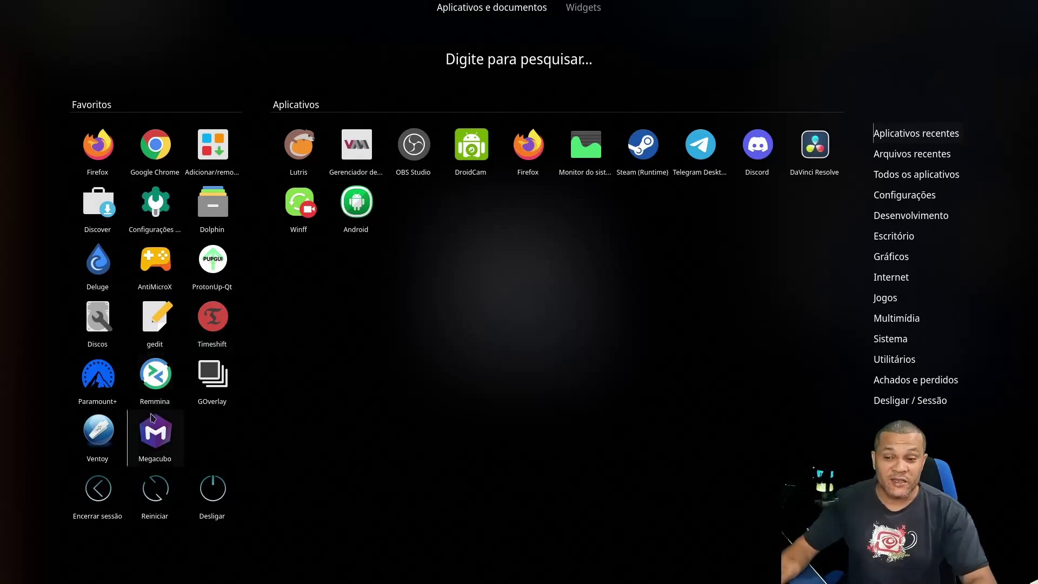
{"action": "left_click", "coordinate": [231, 152]}
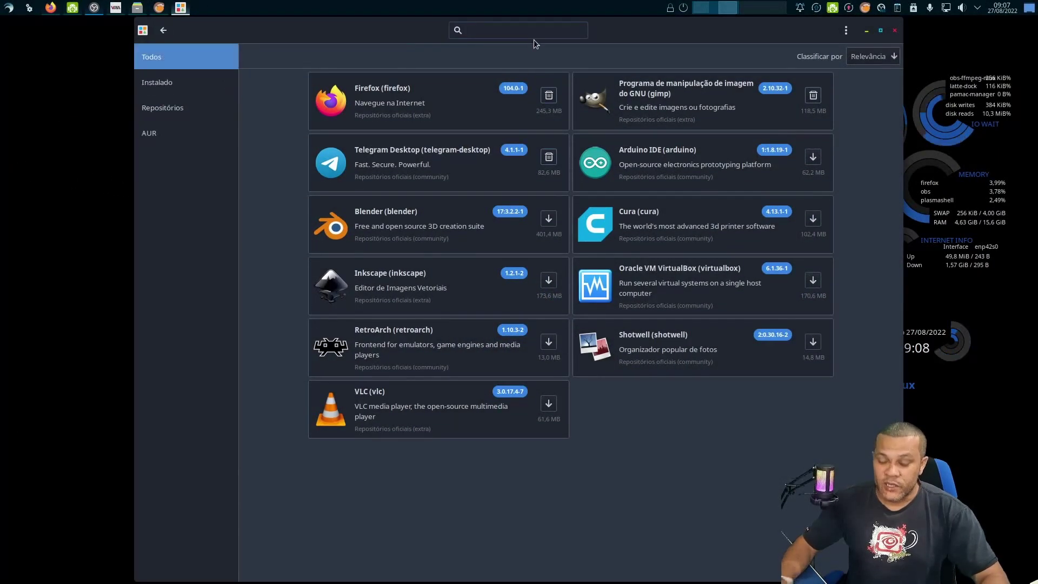
{"action": "type", "text": "lutris"}
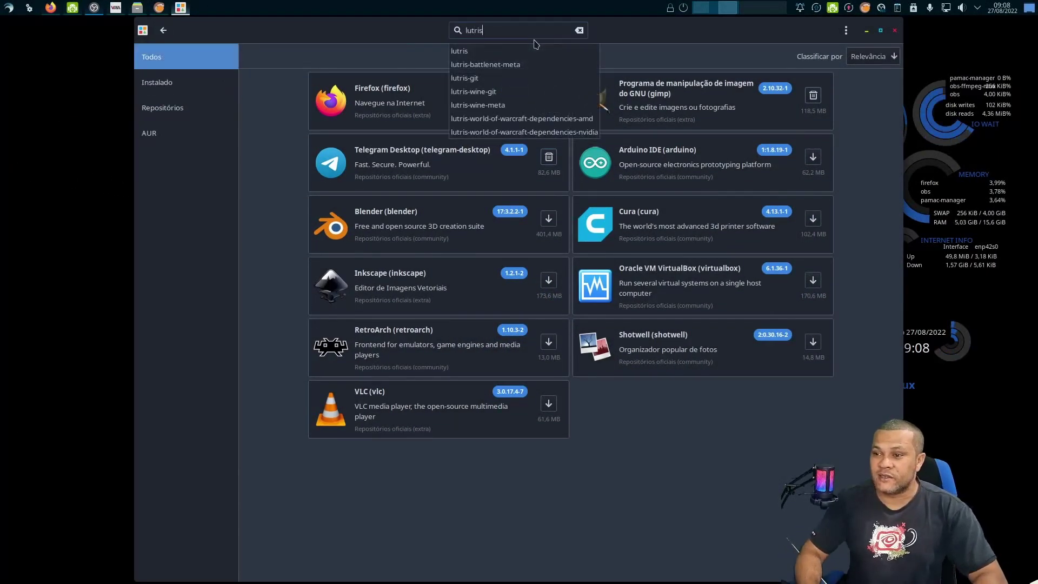
{"action": "key", "text": "Return"}
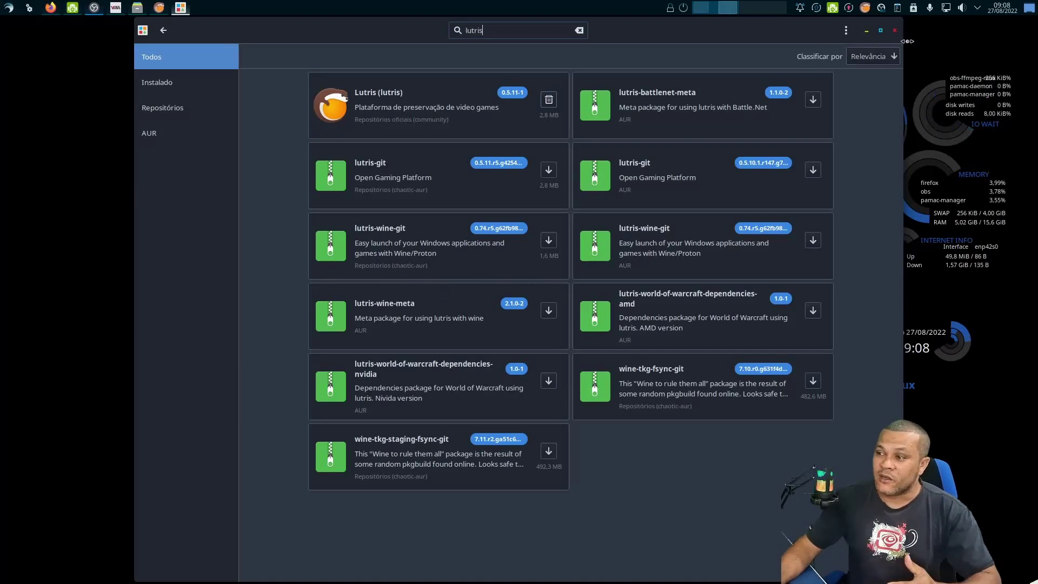
{"action": "left_click", "coordinate": [894, 31]}
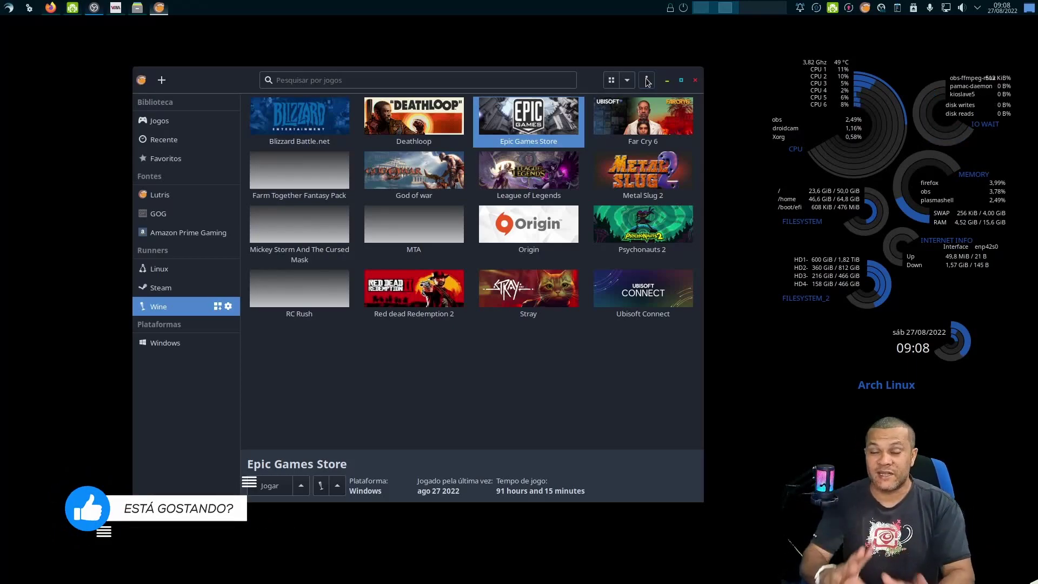
- Check the installed Lutris version in its About window and close Lutris
{"action": "left_click", "coordinate": [648, 80]}
{"action": "left_click", "coordinate": [633, 290]}
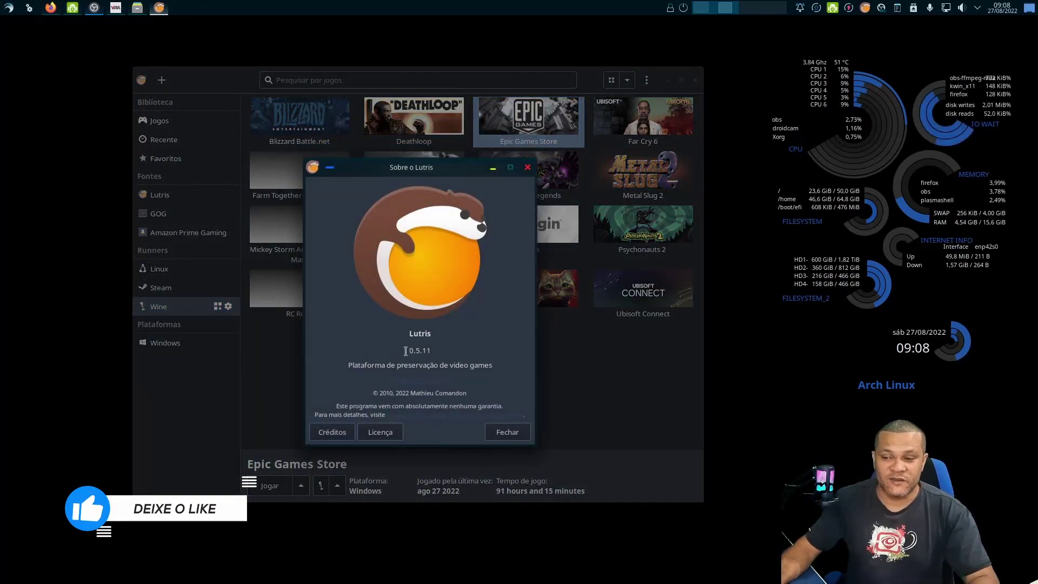
{"action": "left_click", "coordinate": [506, 432]}
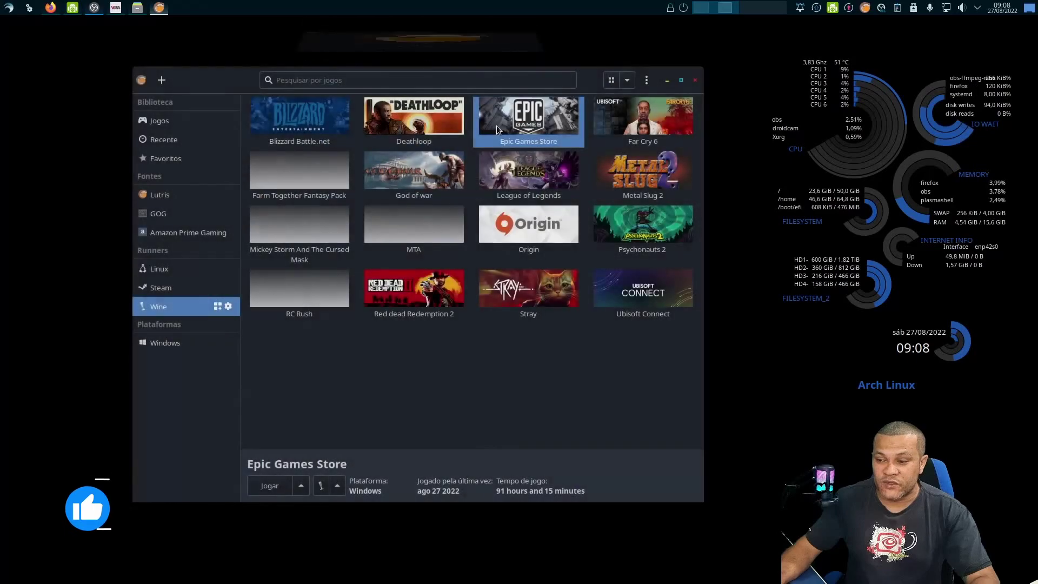
{"action": "left_click", "coordinate": [696, 80]}
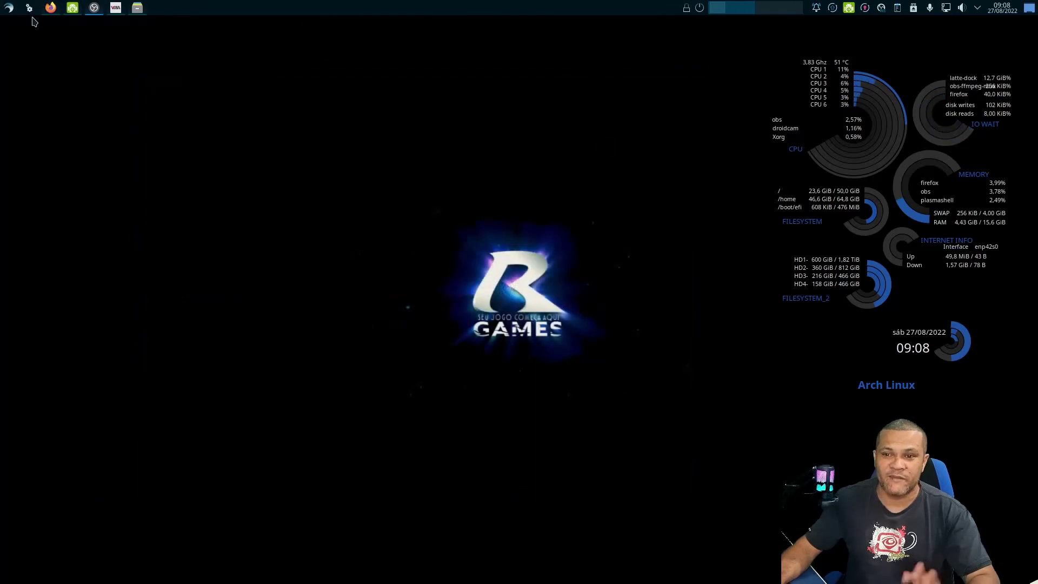
- Switch back to Firefox and download the source code of the lutris/lutris GitHub repository as a ZIP archive
{"action": "left_click", "coordinate": [50, 8]}
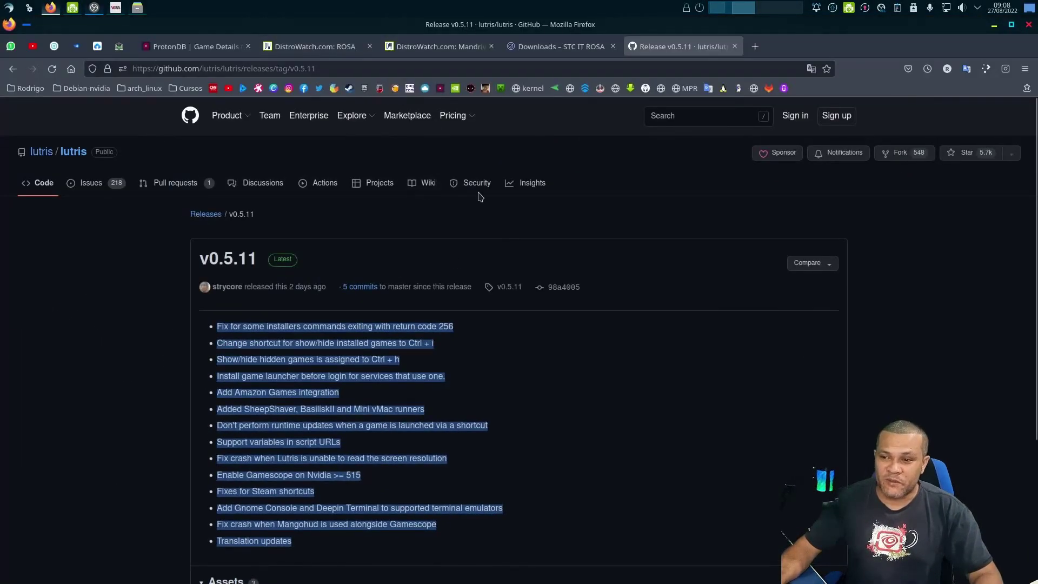
{"action": "left_click", "coordinate": [72, 154]}
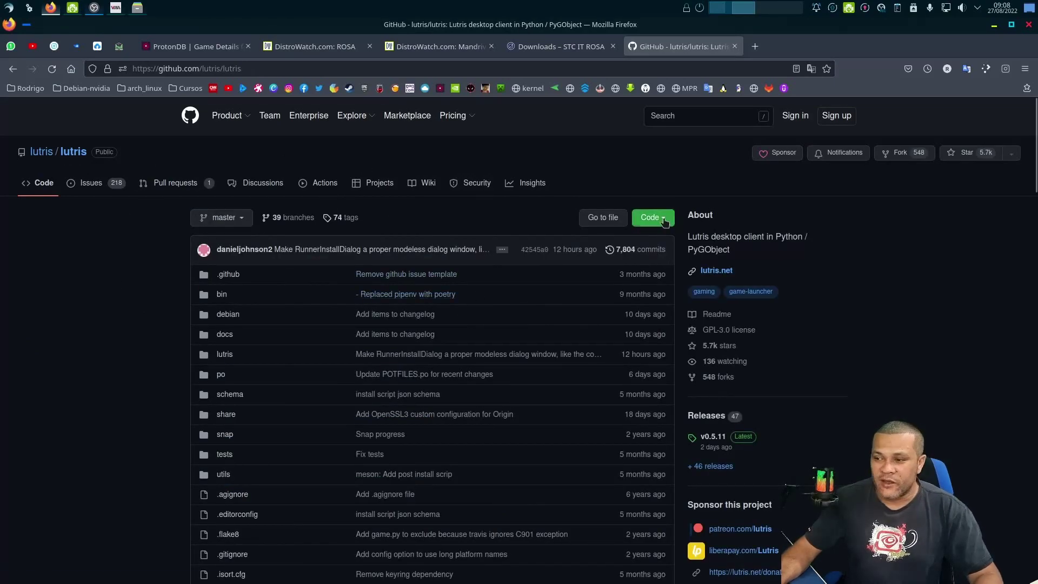
{"action": "left_click", "coordinate": [651, 218]}
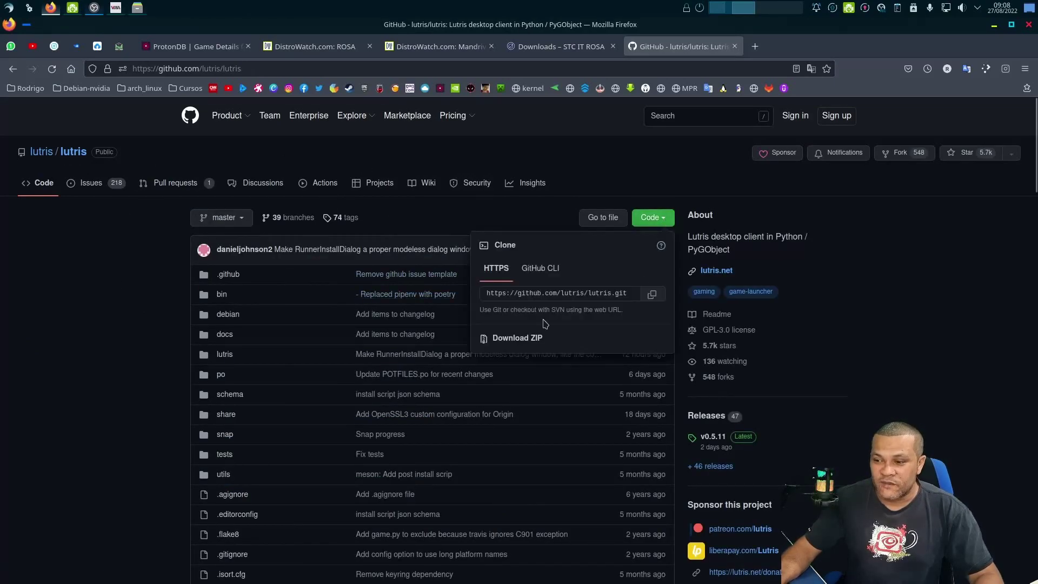
{"action": "left_click", "coordinate": [518, 338]}
{"action": "left_click", "coordinate": [994, 24]}
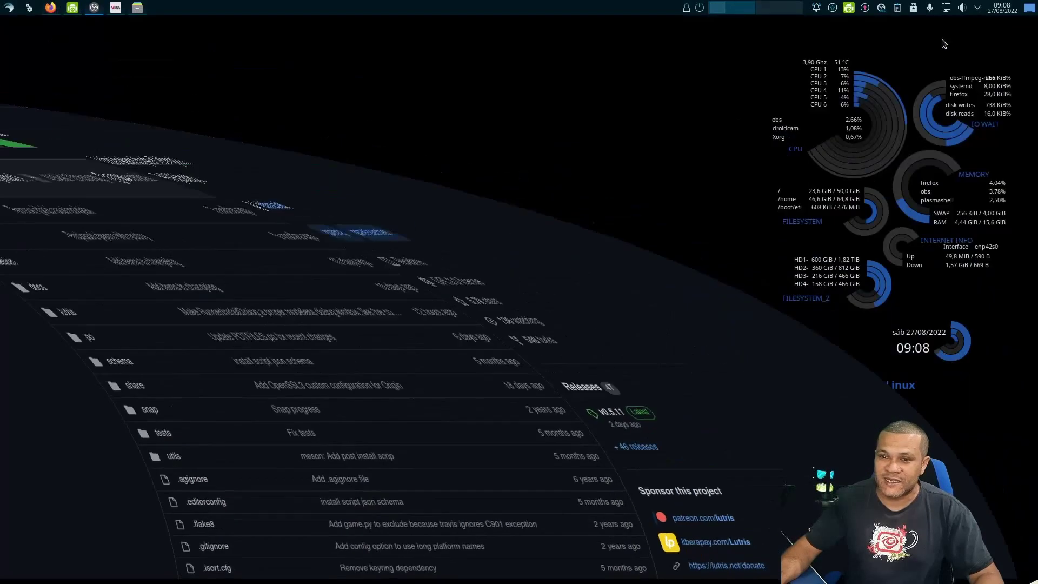
- Open the lutris_coisas folder in the Dolphin file manager and view the extraction options for lutris-master.zip without extracting it
{"action": "left_click", "coordinate": [138, 7]}
{"action": "left_click", "coordinate": [34, 413]}
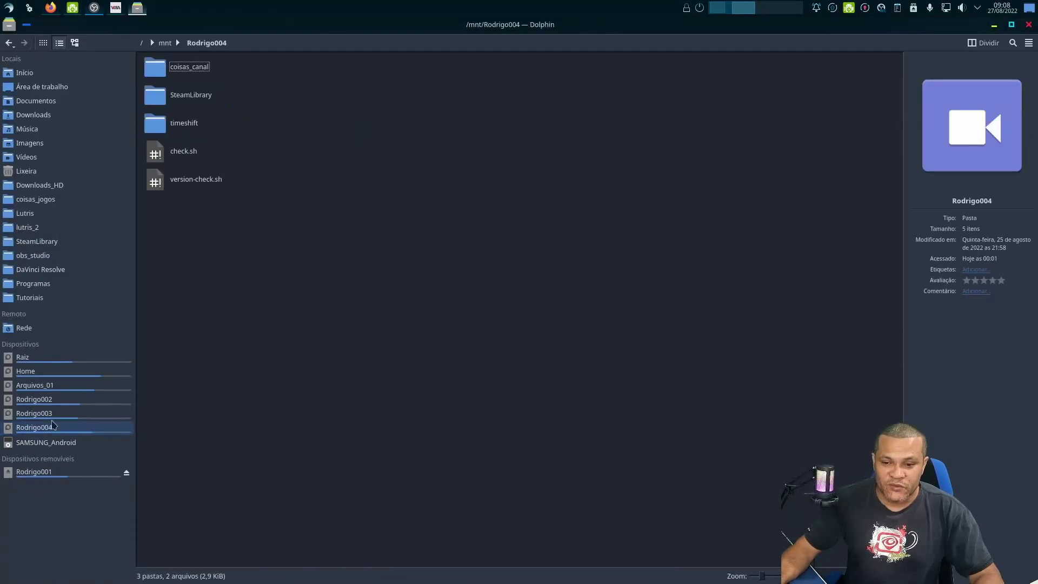
{"action": "double_click", "coordinate": [179, 66]}
{"action": "left_click", "coordinate": [190, 186]}
{"action": "right_click", "coordinate": [189, 184]}
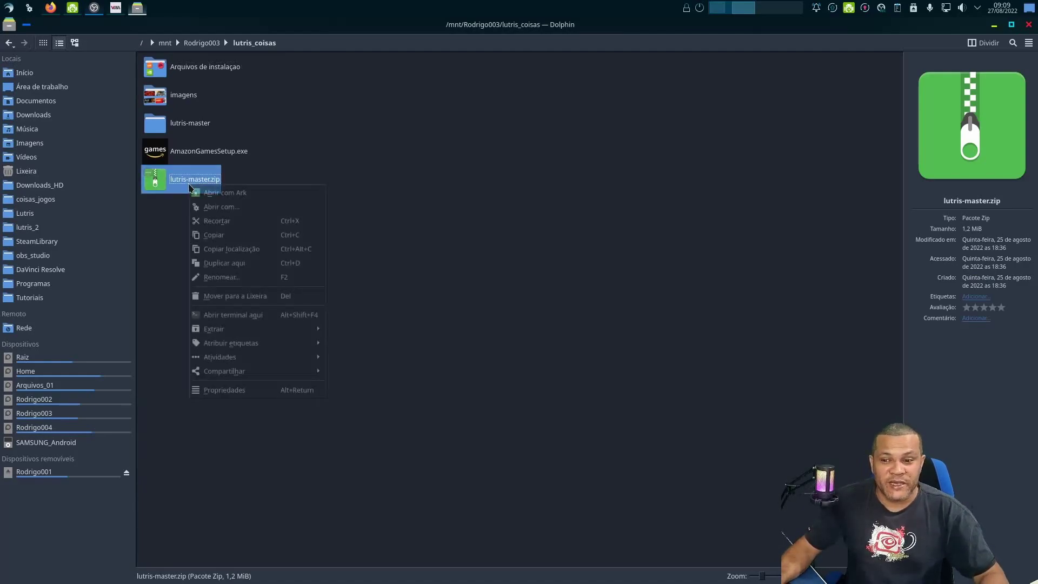
{"action": "mouse_move", "coordinate": [241, 334]}
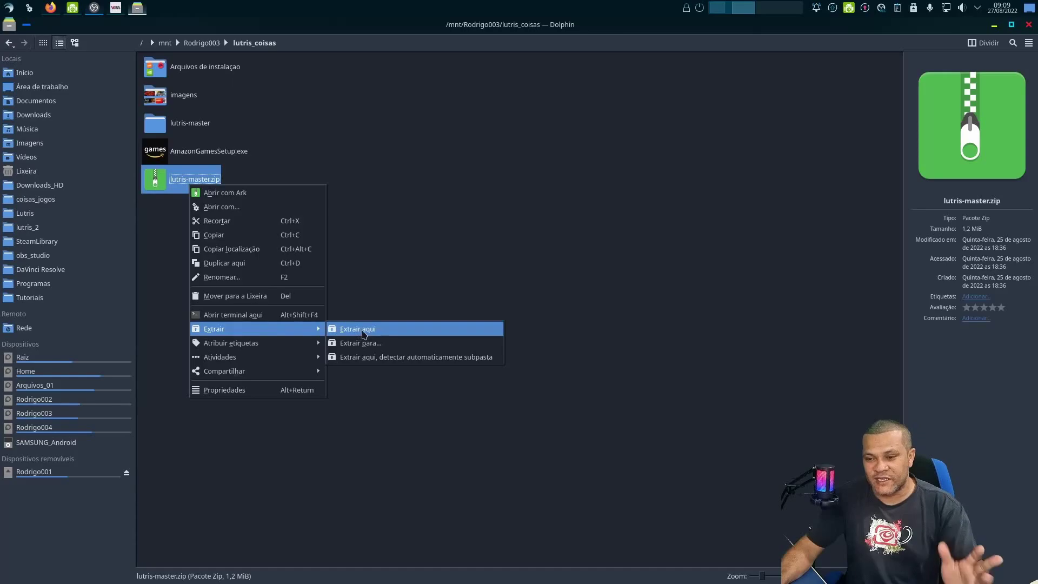
{"action": "left_click", "coordinate": [621, 264]}
- Open the lutris Python script from the lutris-master/bin folder as text and close the editor
{"action": "double_click", "coordinate": [192, 126]}
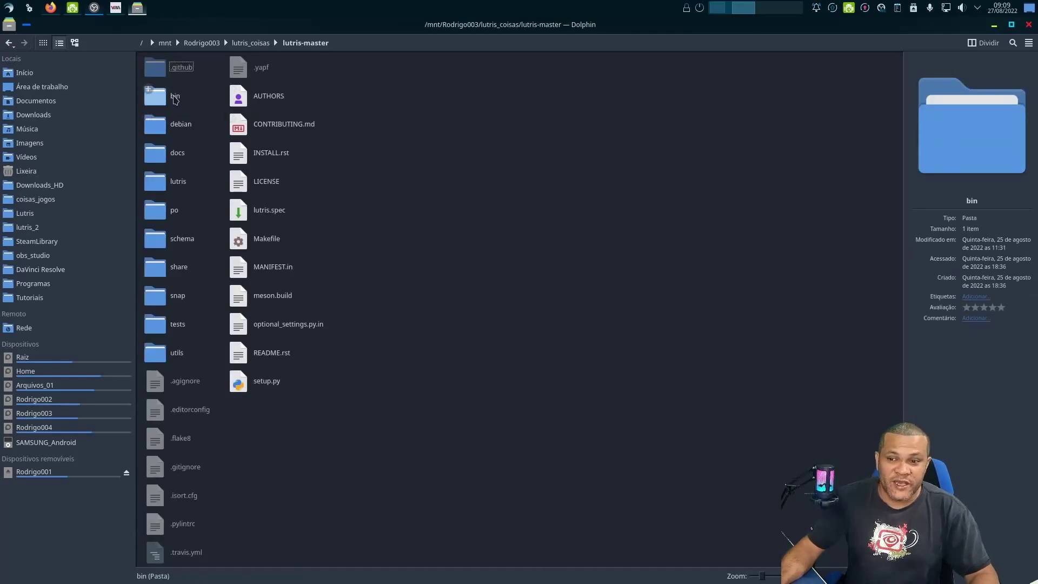
{"action": "double_click", "coordinate": [175, 99]}
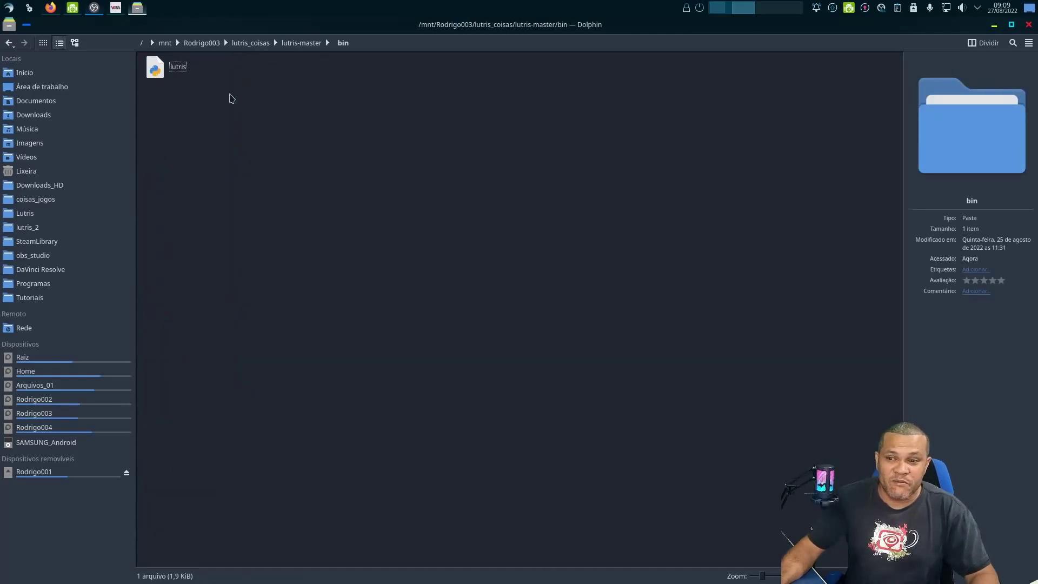
{"action": "double_click", "coordinate": [171, 74]}
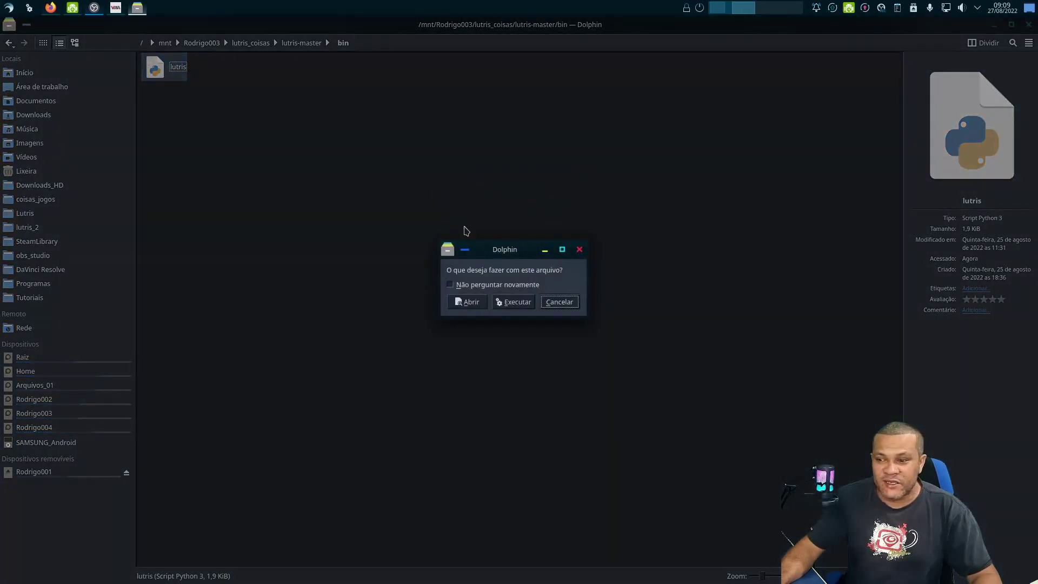
{"action": "left_click", "coordinate": [468, 304]}
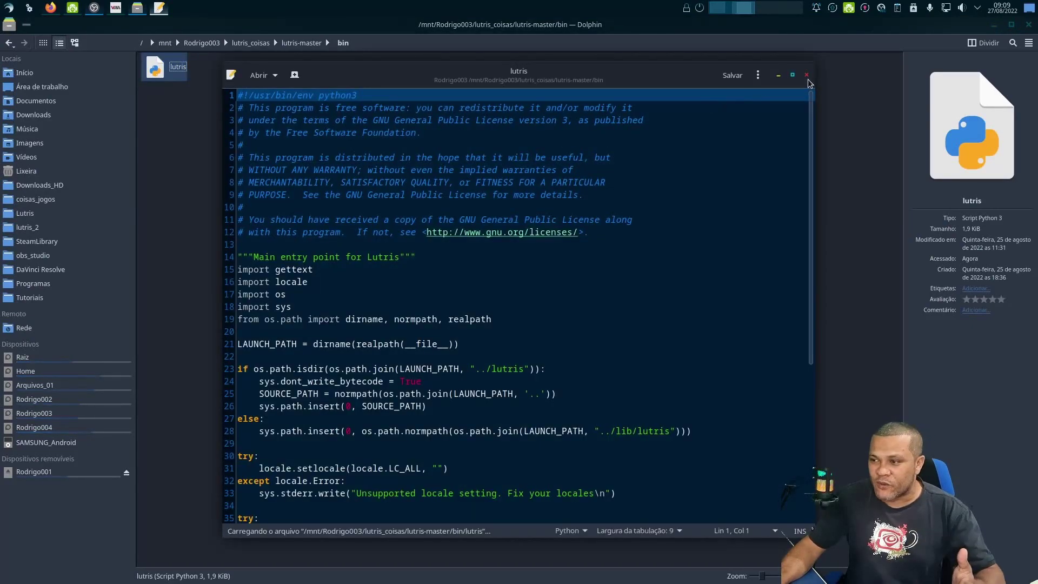
{"action": "left_click", "coordinate": [806, 74]}
- Execute the lutris script from the bin folder and check the launched program's version in its About window
{"action": "double_click", "coordinate": [155, 67]}
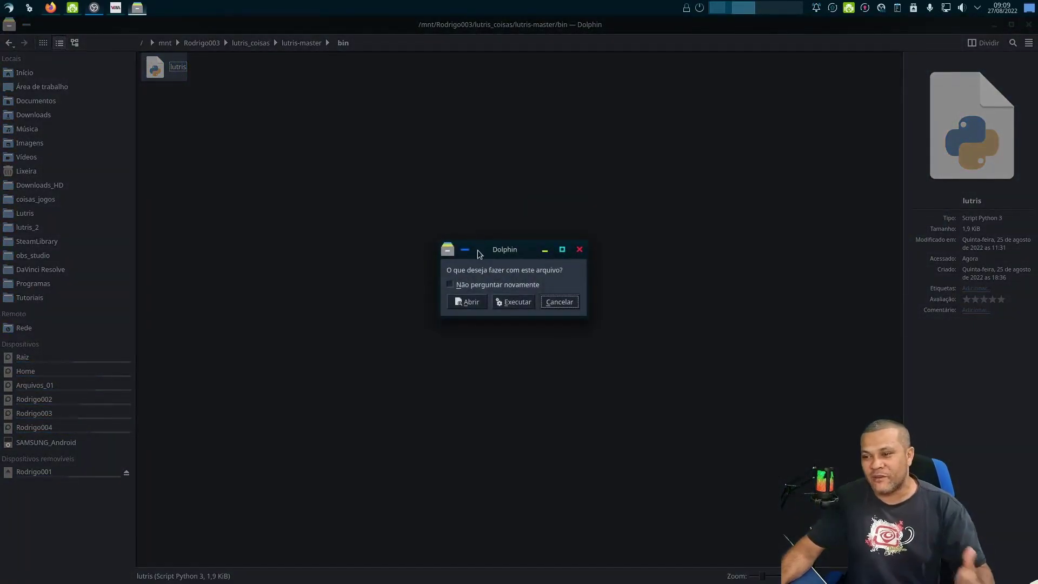
{"action": "left_click", "coordinate": [509, 306]}
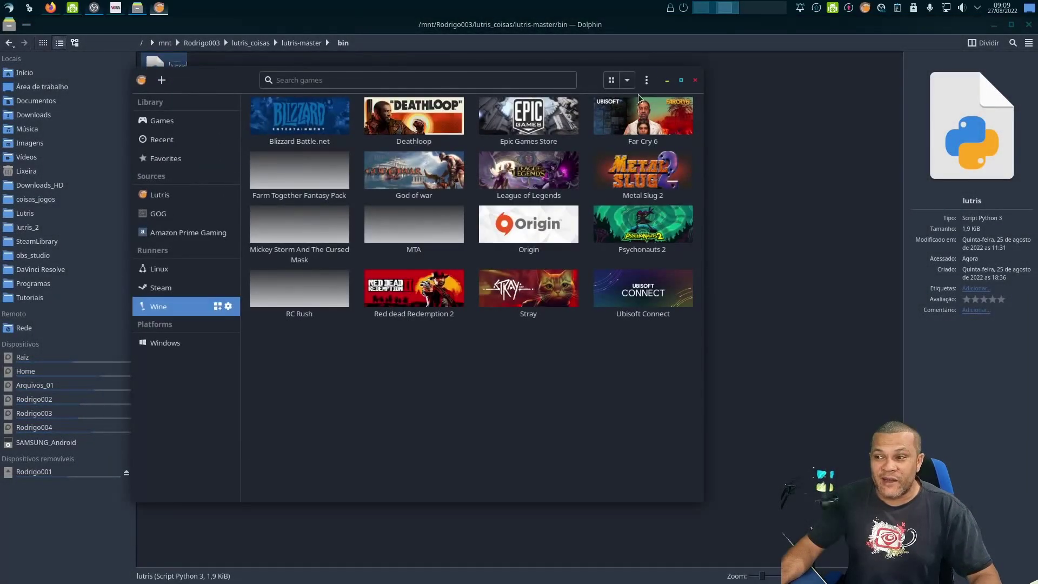
{"action": "left_click", "coordinate": [646, 80]}
{"action": "left_click", "coordinate": [618, 291]}
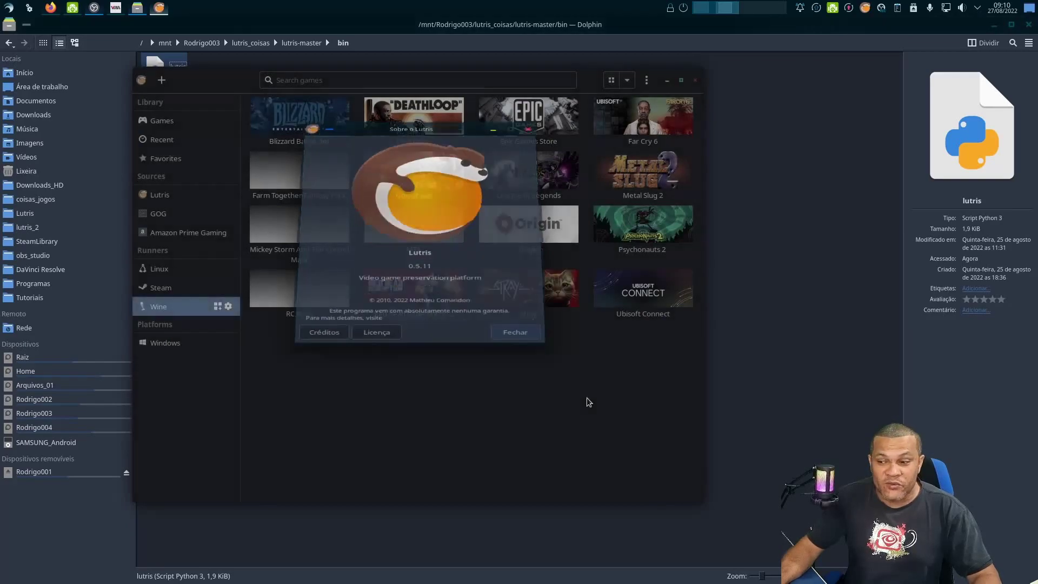
{"action": "key", "text": "Escape"}
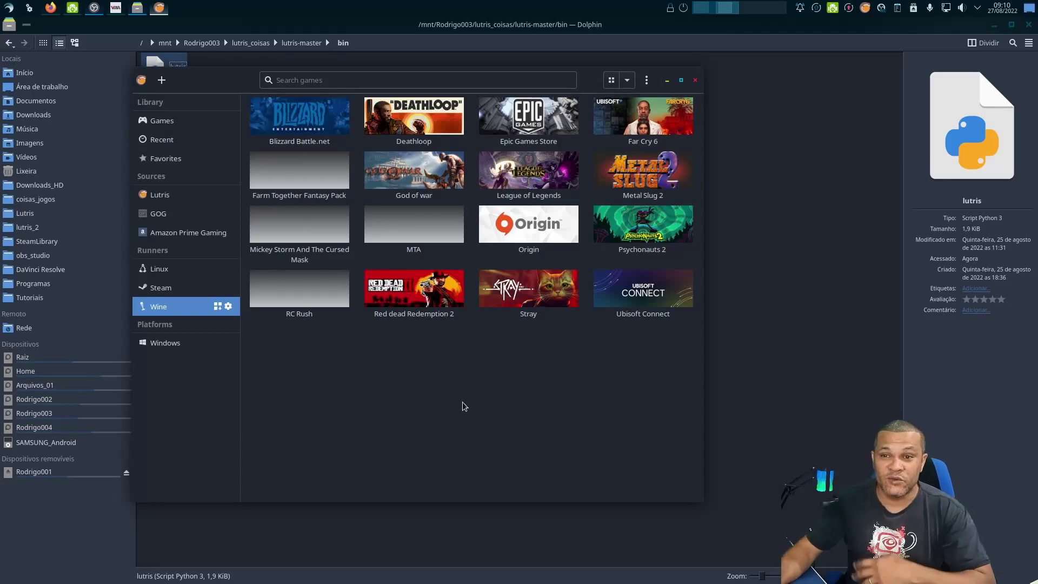
{"action": "left_click", "coordinate": [697, 80]}
{"action": "left_click", "coordinate": [1031, 27]}
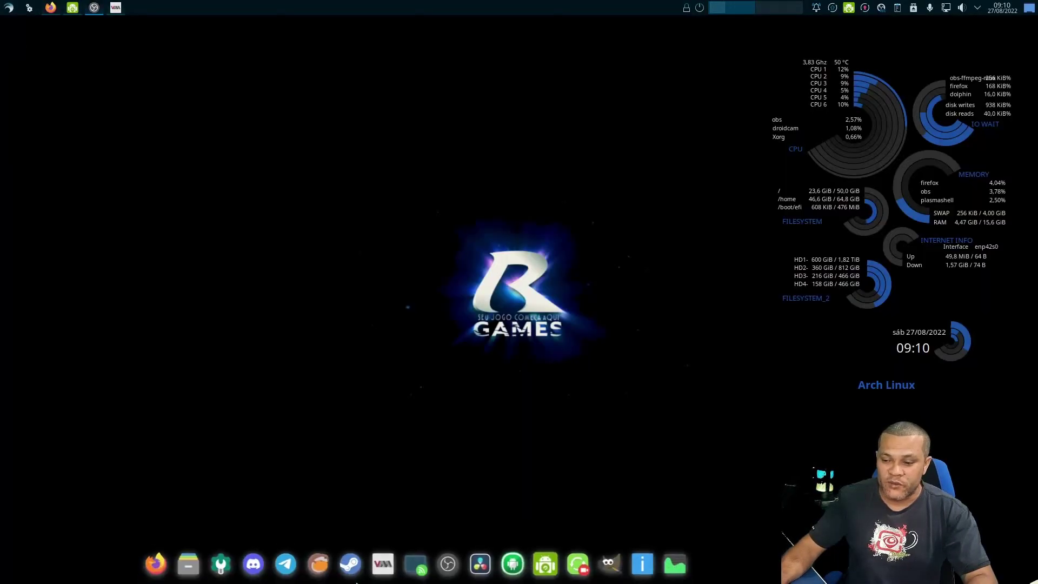
- Launch the installed Lutris and show the Amazon Prime Gaming library
{"action": "left_click", "coordinate": [319, 554]}
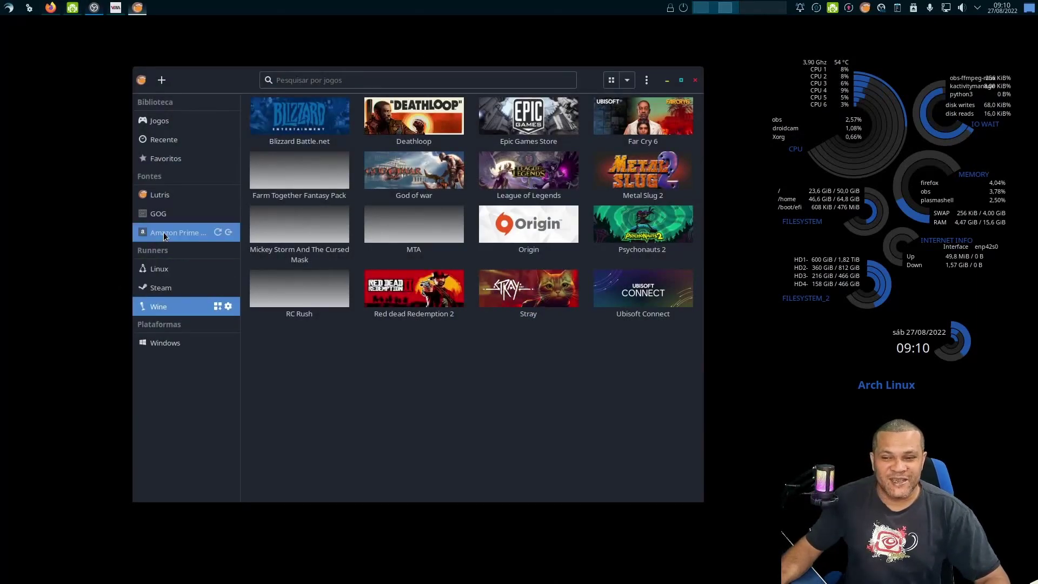
{"action": "left_click", "coordinate": [165, 236]}
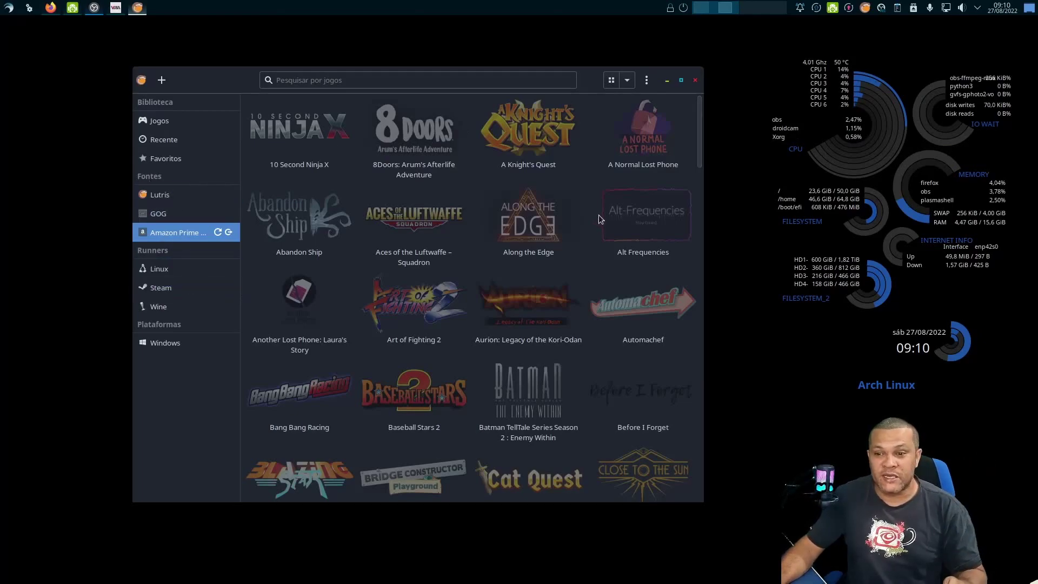
- Open the Lutris preferences and review the game source integrations under Fontes
{"action": "left_click", "coordinate": [647, 81]}
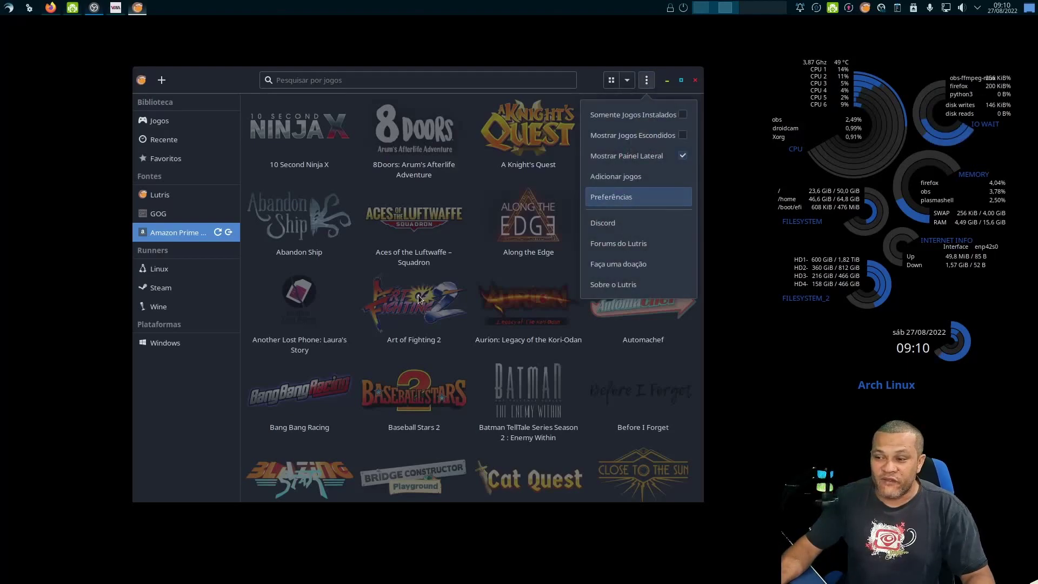
{"action": "left_click", "coordinate": [171, 213]}
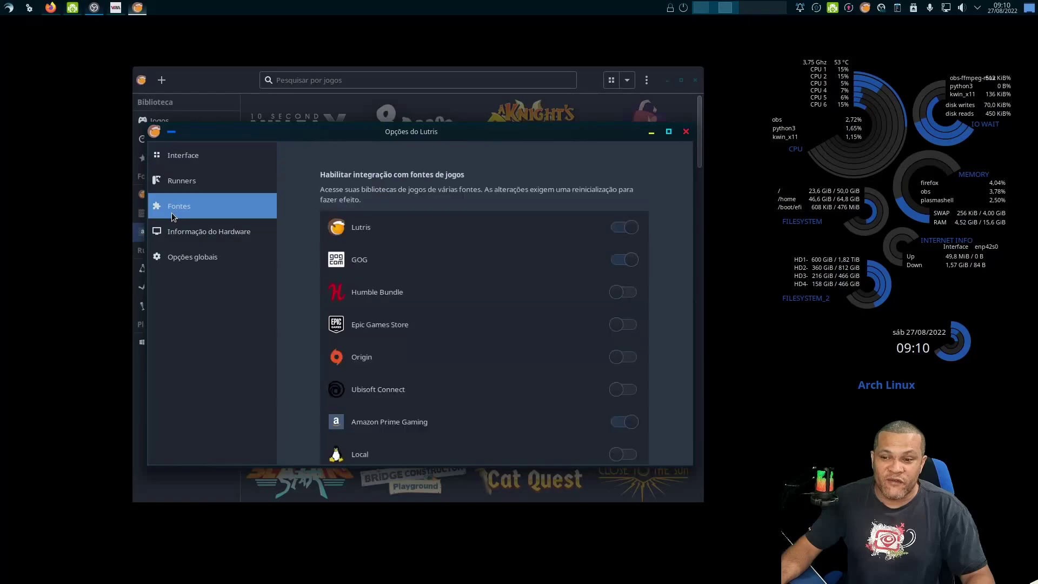
{"action": "scroll", "coordinate": [382, 306], "scroll_direction": "down", "scroll_amount": 1}
{"action": "scroll", "coordinate": [570, 385], "scroll_direction": "up", "scroll_amount": 1}
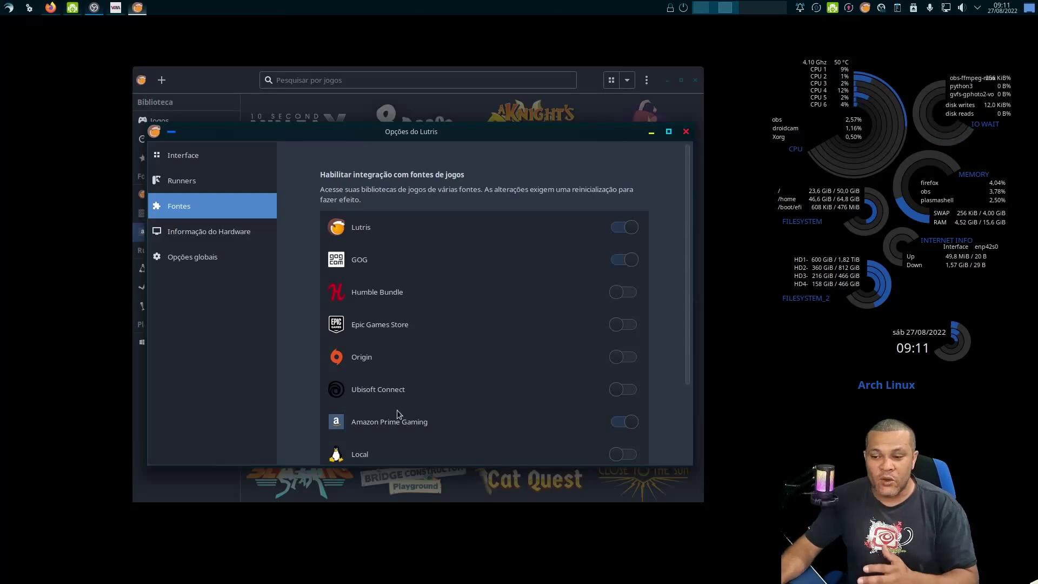
- Review the remaining game source integrations, including Steam and Steam para Windows, and close the preferences
{"action": "scroll", "coordinate": [402, 436], "scroll_direction": "down", "scroll_amount": 3}
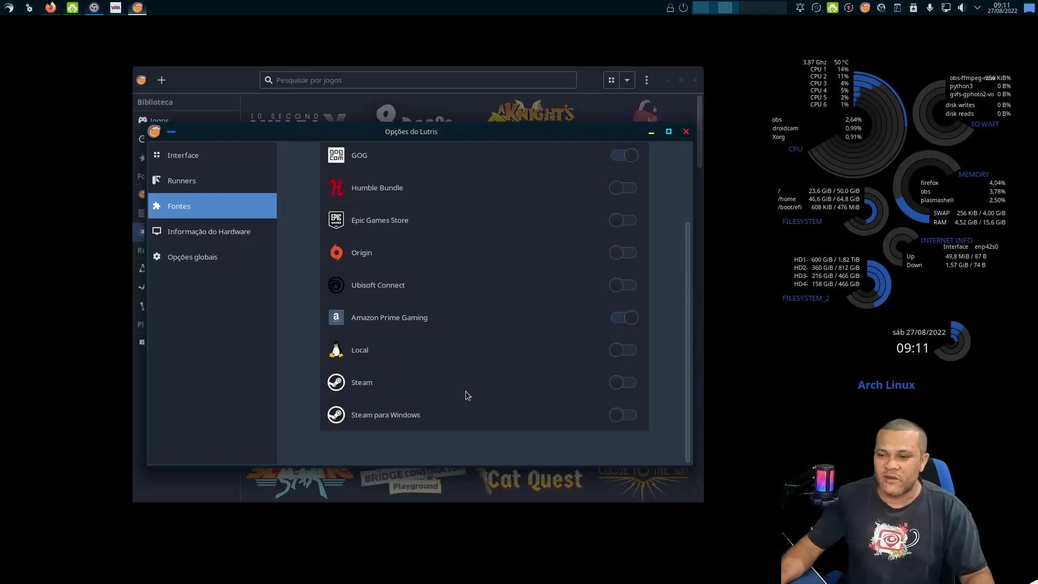
{"action": "scroll", "coordinate": [462, 387], "scroll_direction": "up", "scroll_amount": 3}
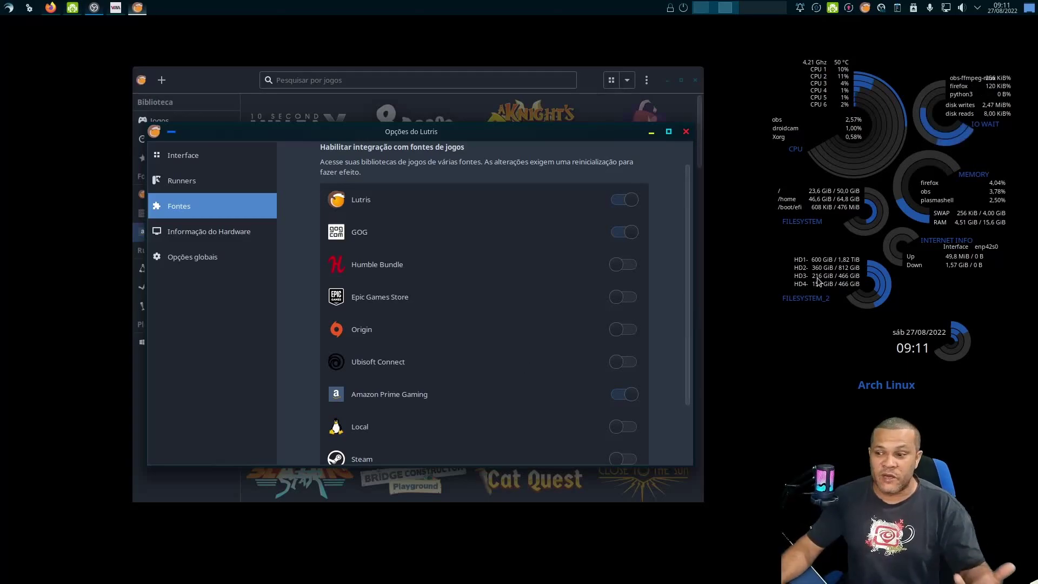
{"action": "left_click", "coordinate": [686, 131]}
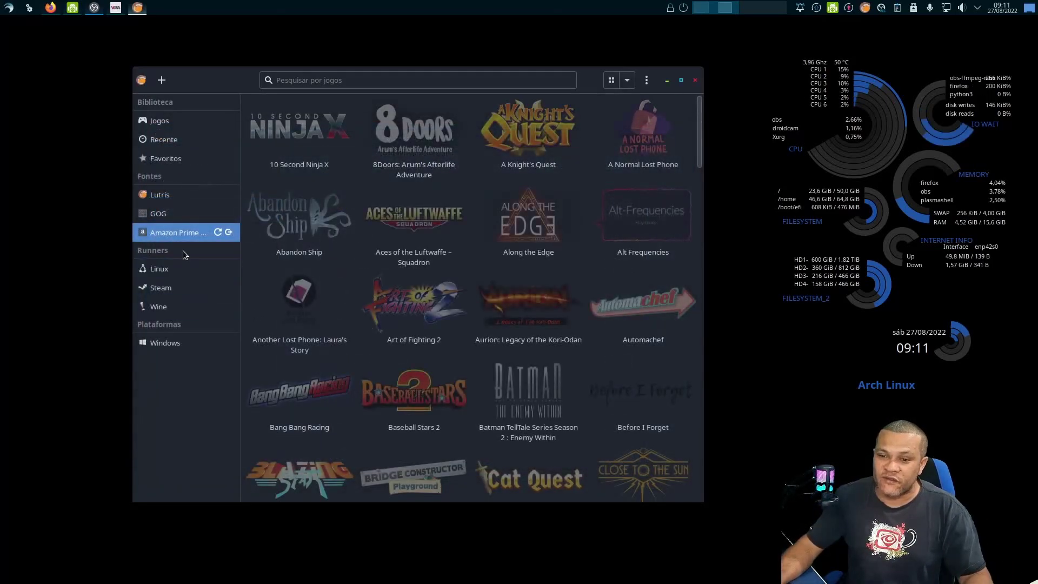
- Disconnect the Amazon Prime Gaming account and relaunch Lutris to open the source's sign-in window
{"action": "left_click", "coordinate": [229, 233]}
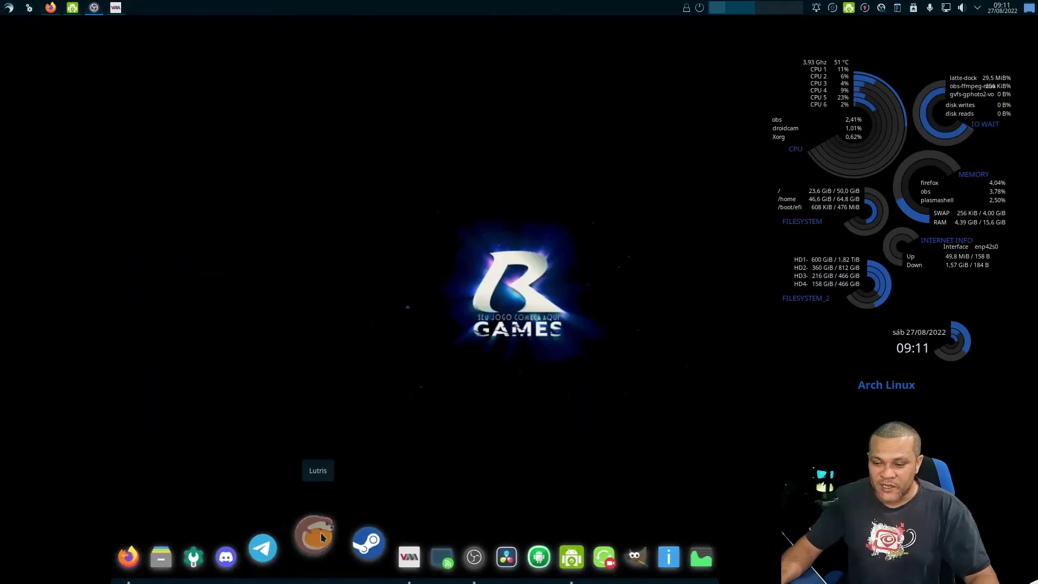
{"action": "left_click", "coordinate": [319, 556]}
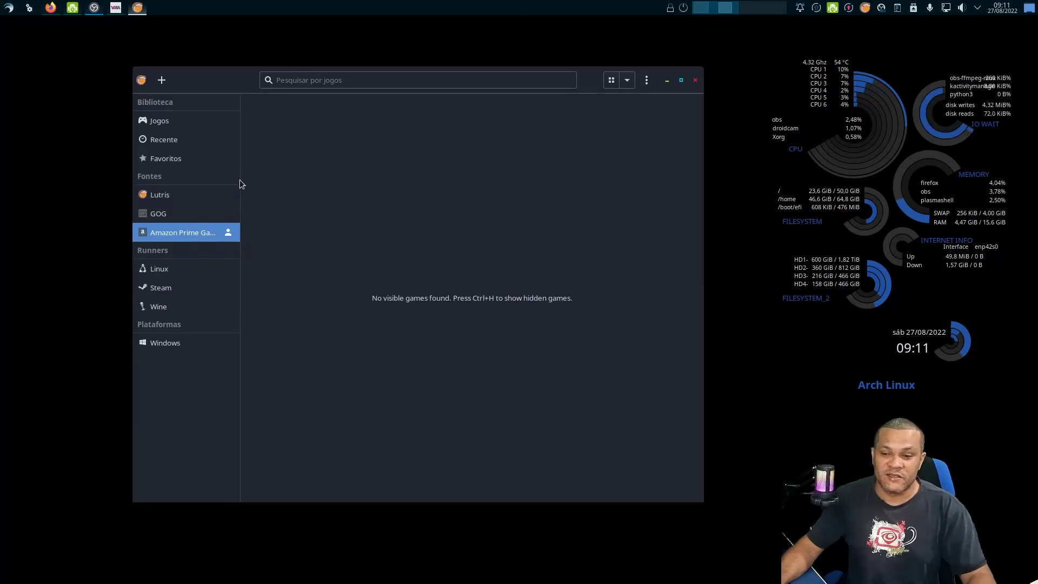
{"action": "left_click", "coordinate": [228, 233]}
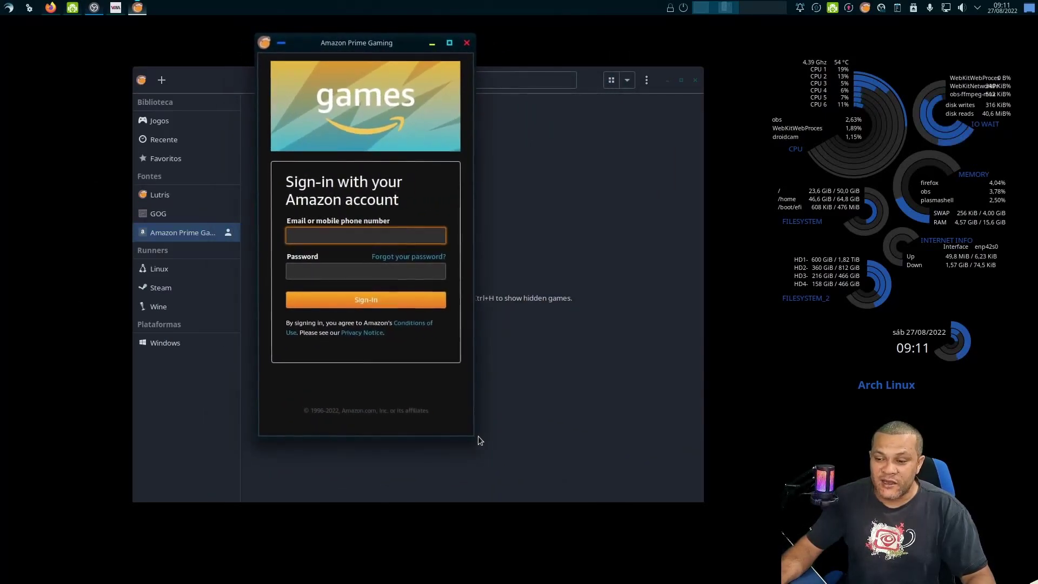
- Widen the Amazon sign-in window and submit the account's e-mail and password
{"action": "left_click_drag", "start_coordinate": [476, 437], "coordinate": [588, 407]}
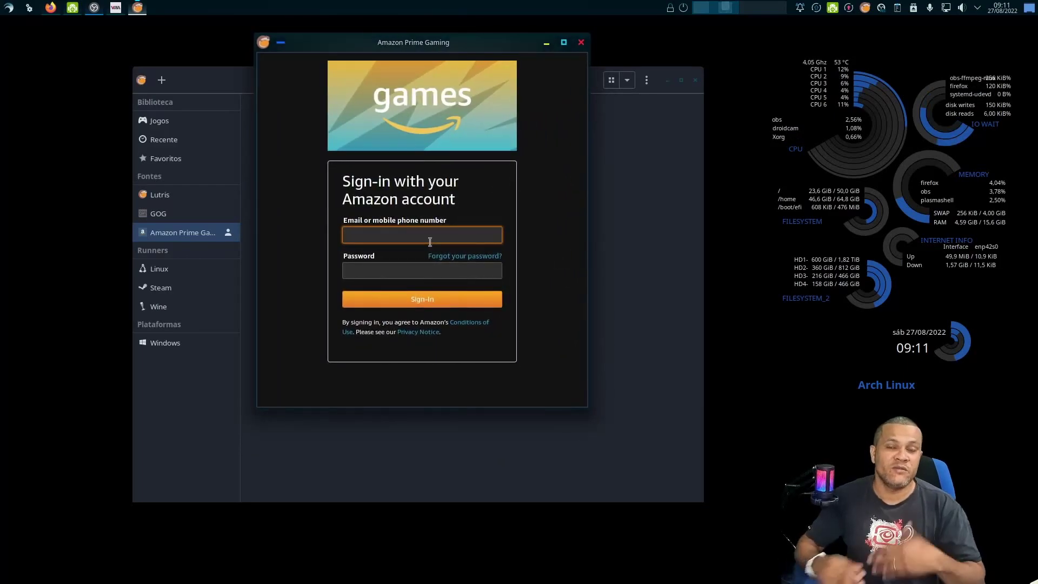
{"action": "key", "text": "ctrl+v"}
{"action": "key", "text": "Return"}
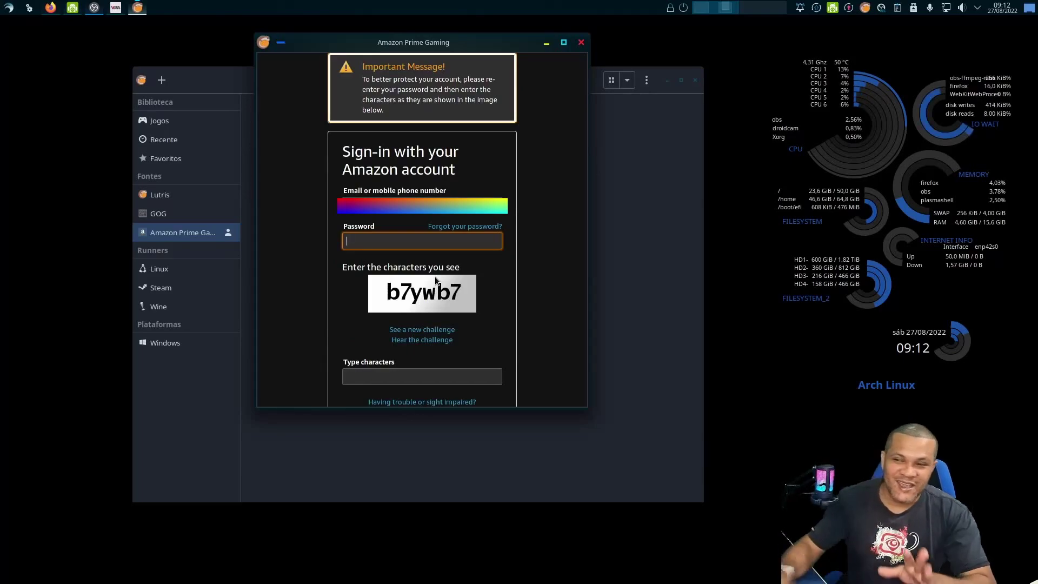
- Enter the captcha characters and the account password again in the Amazon sign-in form and submit it
{"action": "left_click", "coordinate": [398, 304]}
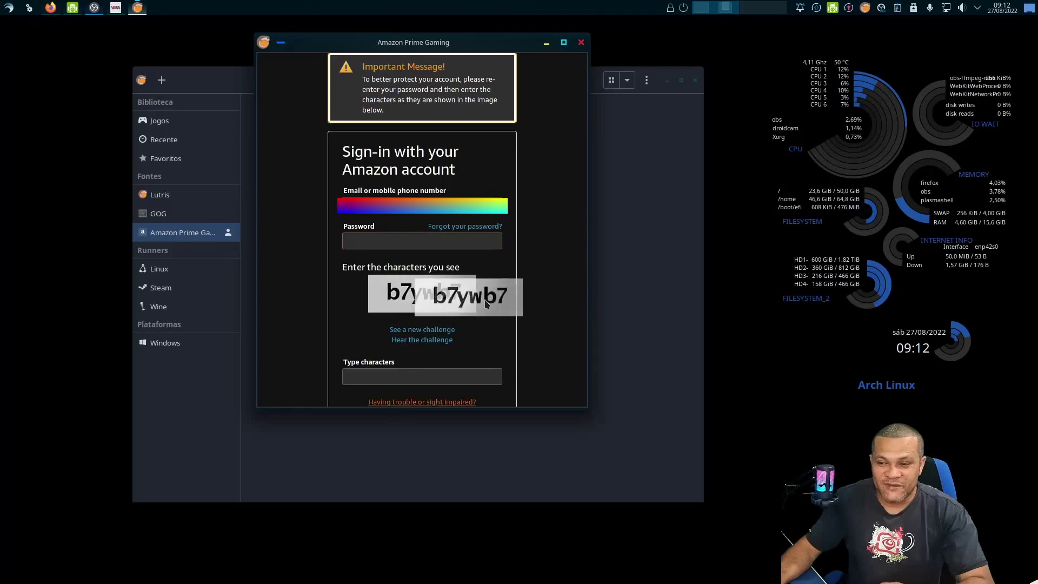
{"action": "left_click", "coordinate": [394, 379]}
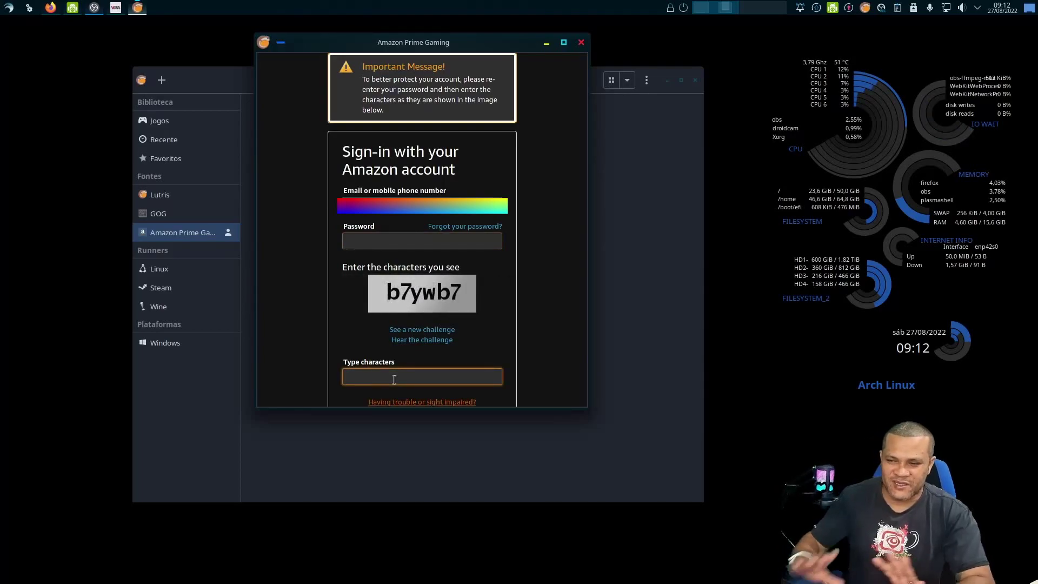
{"action": "type", "text": "b"}
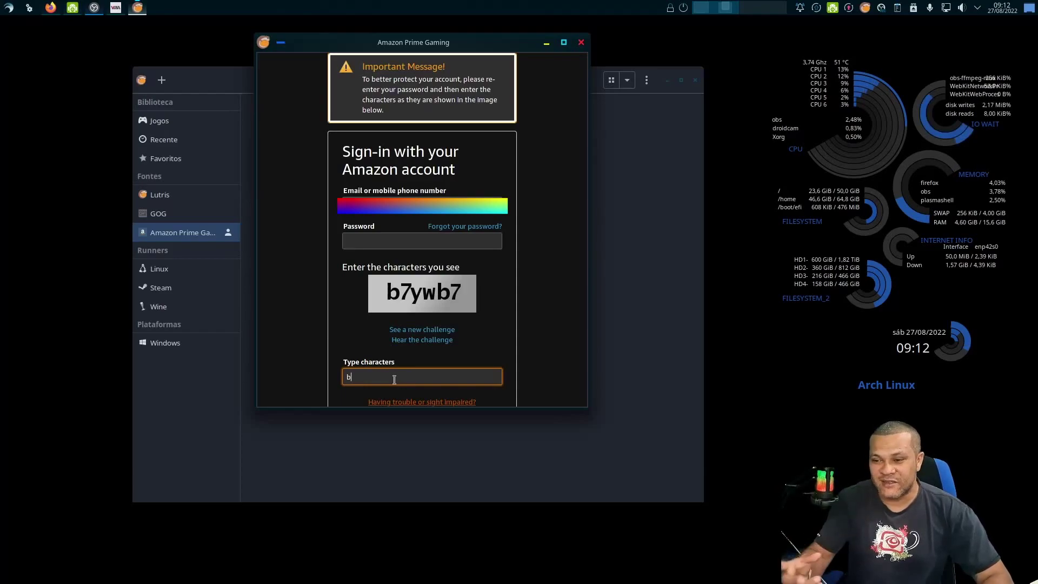
{"action": "type", "text": "7yw"}
{"action": "type", "text": "b7"}
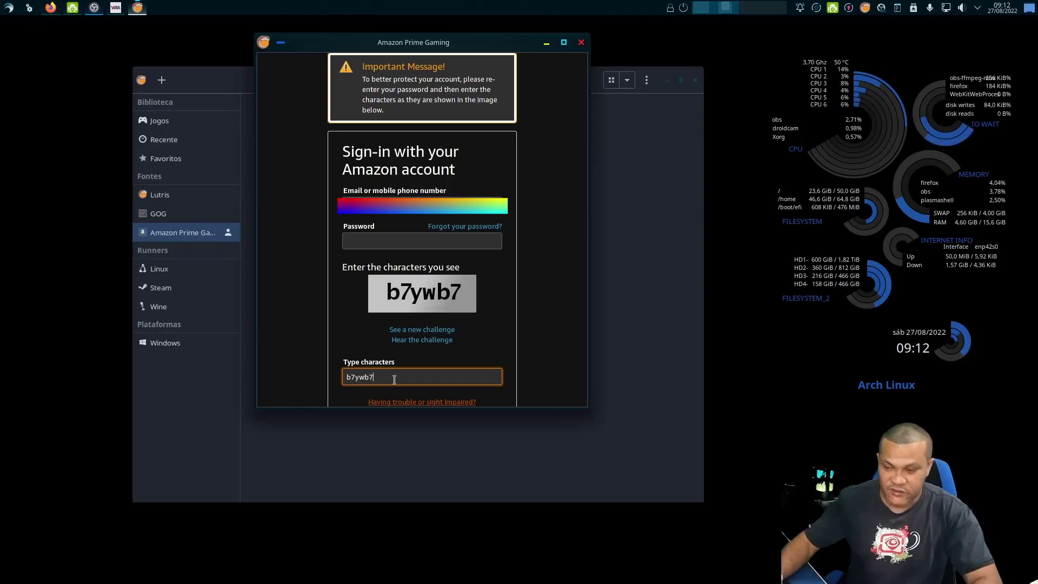
{"action": "left_click", "coordinate": [348, 245]}
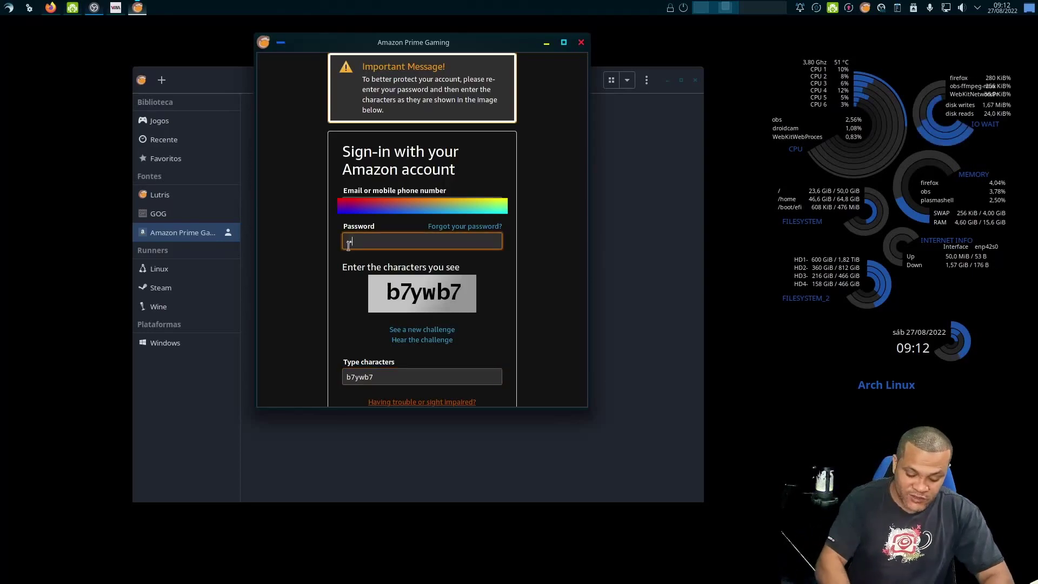
{"action": "type", "text": "••••"}
{"action": "key", "text": "Return"}
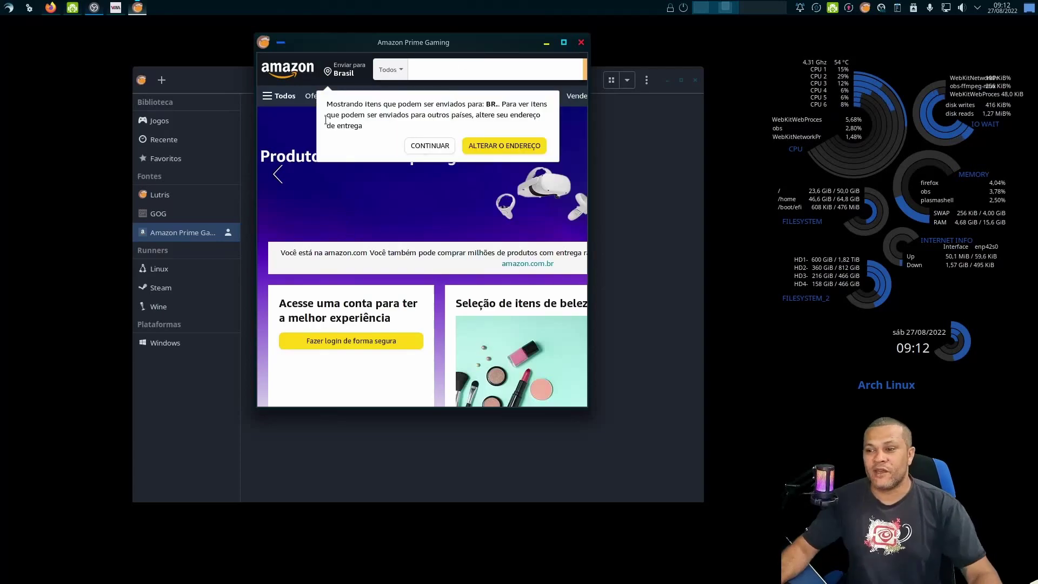
- Dismiss the delivery-country notice on the Amazon page, view the page maximized and close its window
{"action": "left_click", "coordinate": [430, 147]}
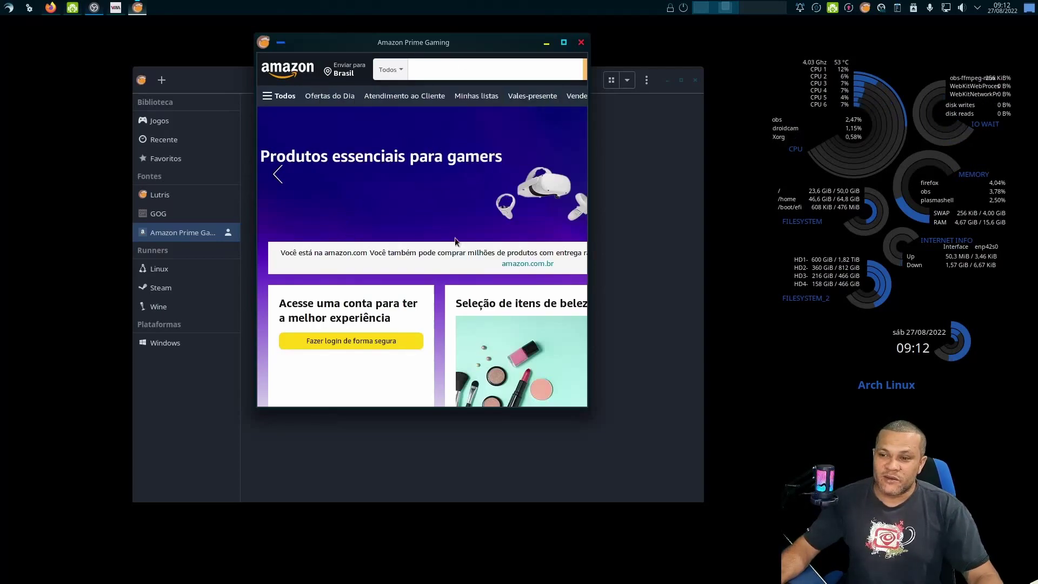
{"action": "left_click", "coordinate": [564, 42]}
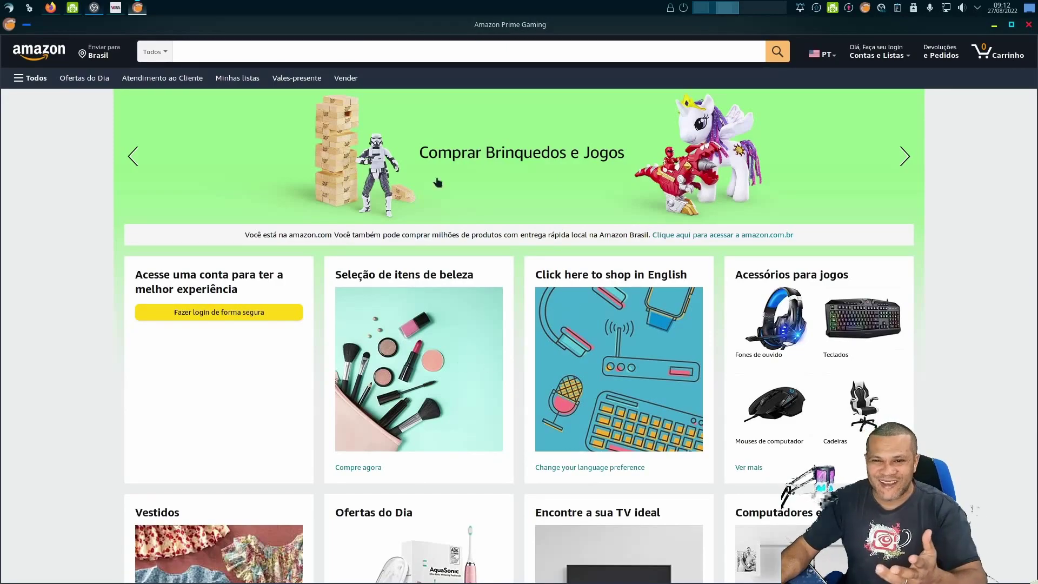
{"action": "left_click", "coordinate": [1028, 25]}
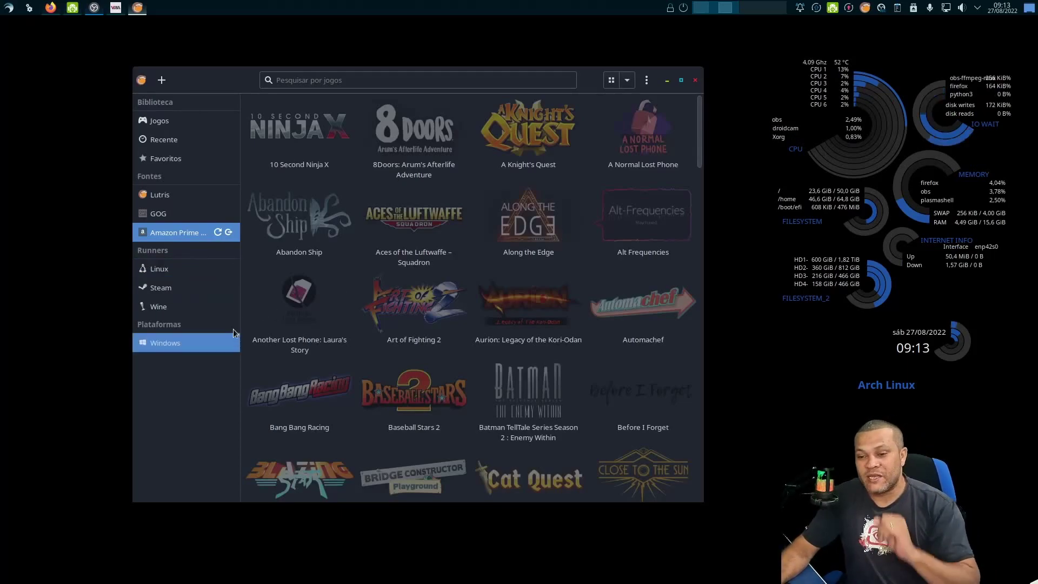
- Look through the games listed under the Wine, Steam and Linux runners and the Windows platform
{"action": "left_click", "coordinate": [170, 305]}
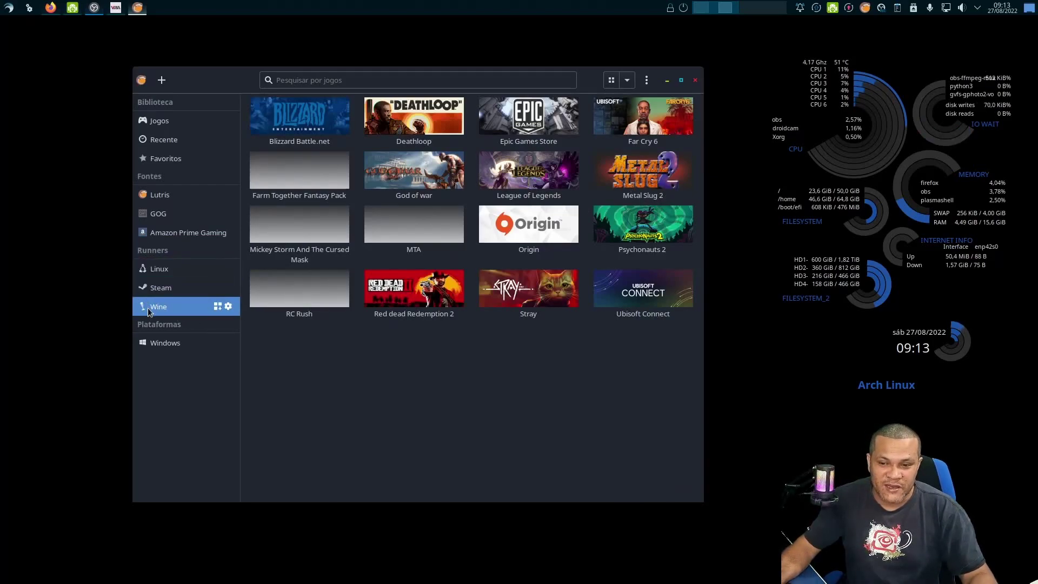
{"action": "left_click", "coordinate": [172, 285]}
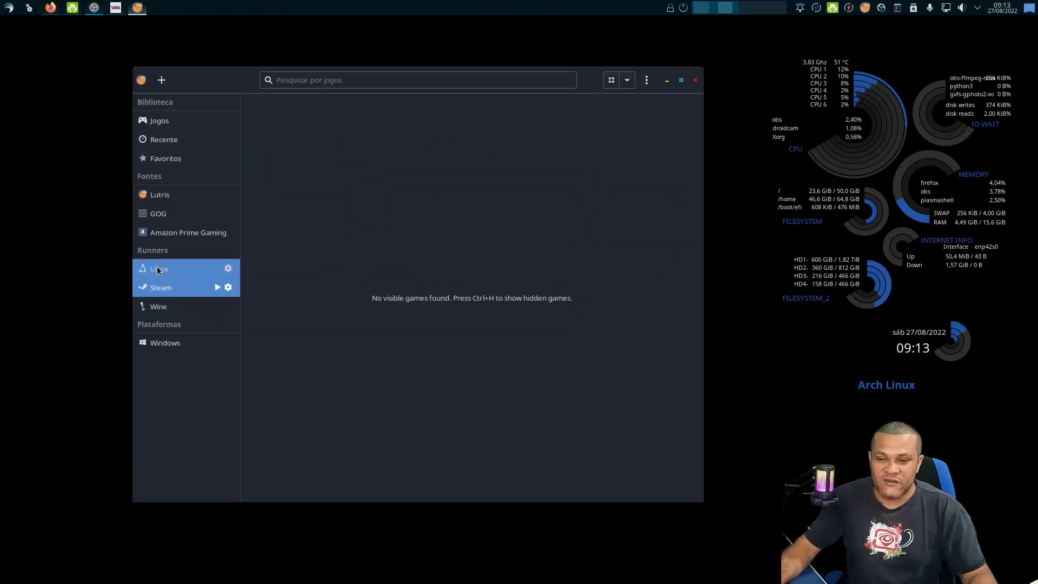
{"action": "left_click", "coordinate": [157, 268]}
{"action": "left_click", "coordinate": [157, 307]}
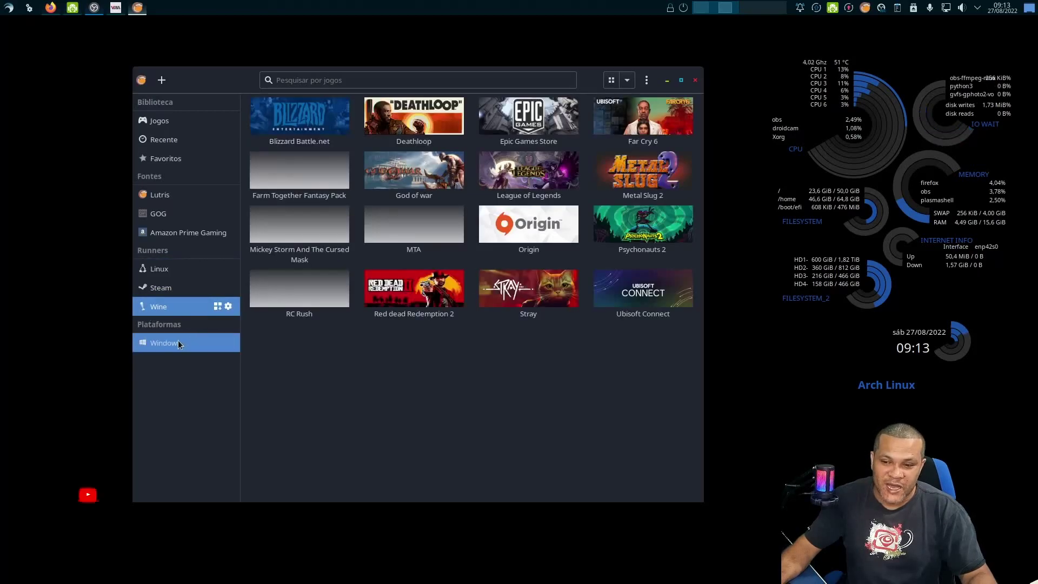
{"action": "left_click", "coordinate": [177, 340]}
{"action": "scroll", "coordinate": [588, 427], "scroll_direction": "down", "scroll_amount": 5}
{"action": "scroll", "coordinate": [583, 430], "scroll_direction": "up", "scroll_amount": 5}
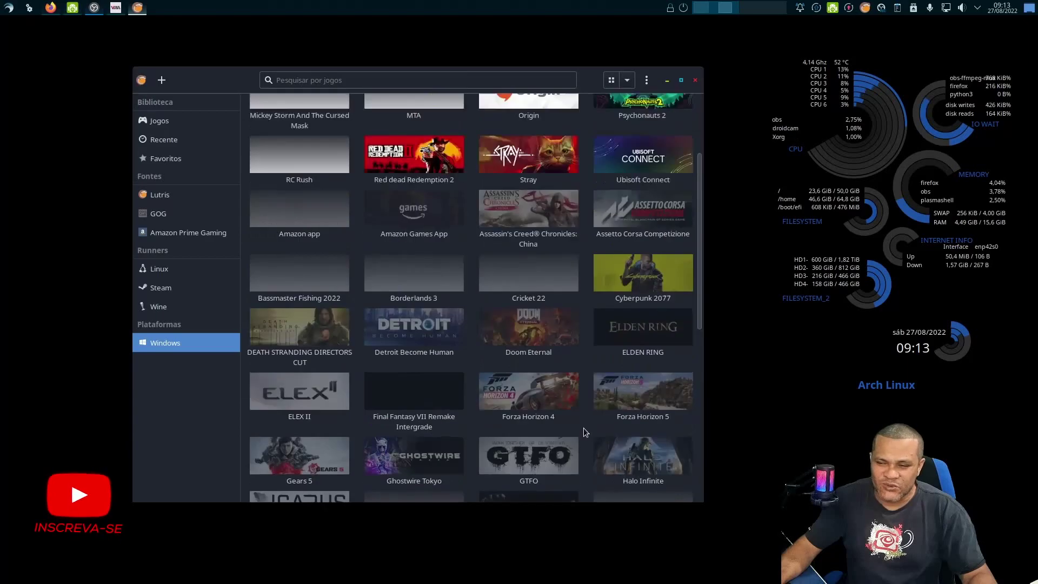
{"action": "left_click", "coordinate": [167, 313]}
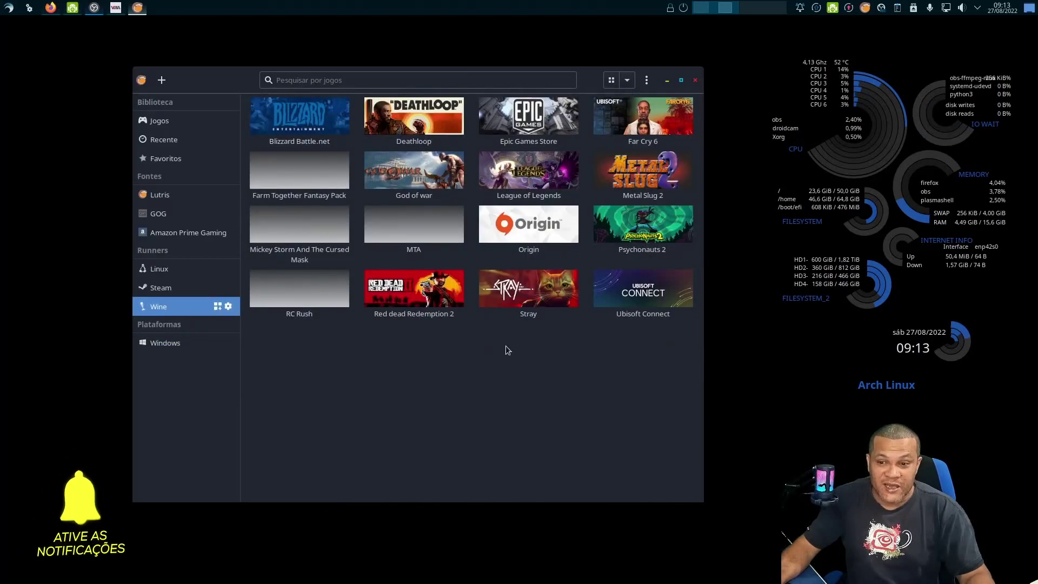
- Browse the full Jogos library and compare it with the games under the Wine runner
{"action": "left_click", "coordinate": [150, 122]}
{"action": "scroll", "coordinate": [573, 325], "scroll_direction": "down", "scroll_amount": 10}
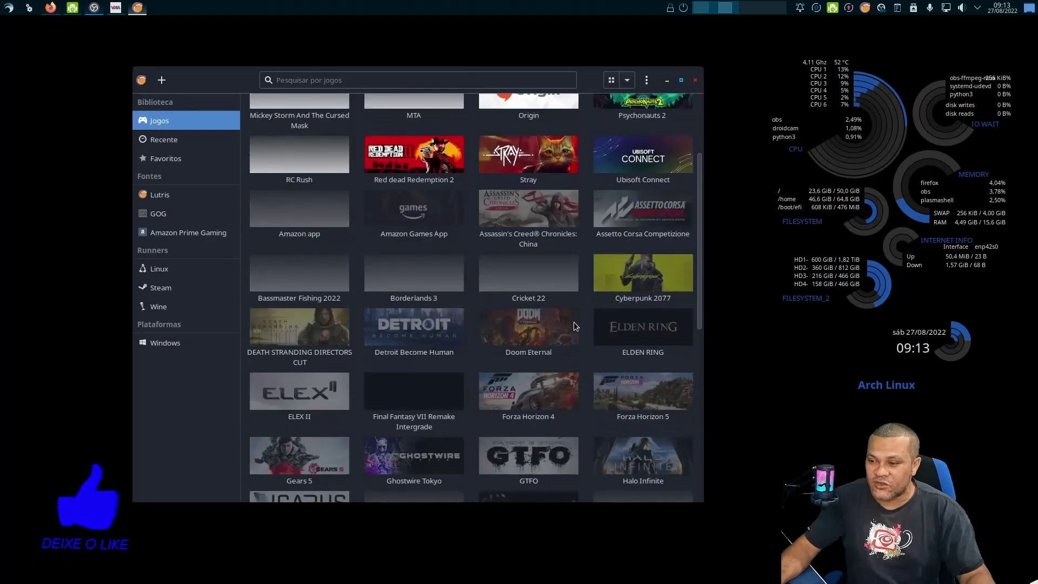
{"action": "scroll", "coordinate": [573, 337], "scroll_direction": "up", "scroll_amount": 10}
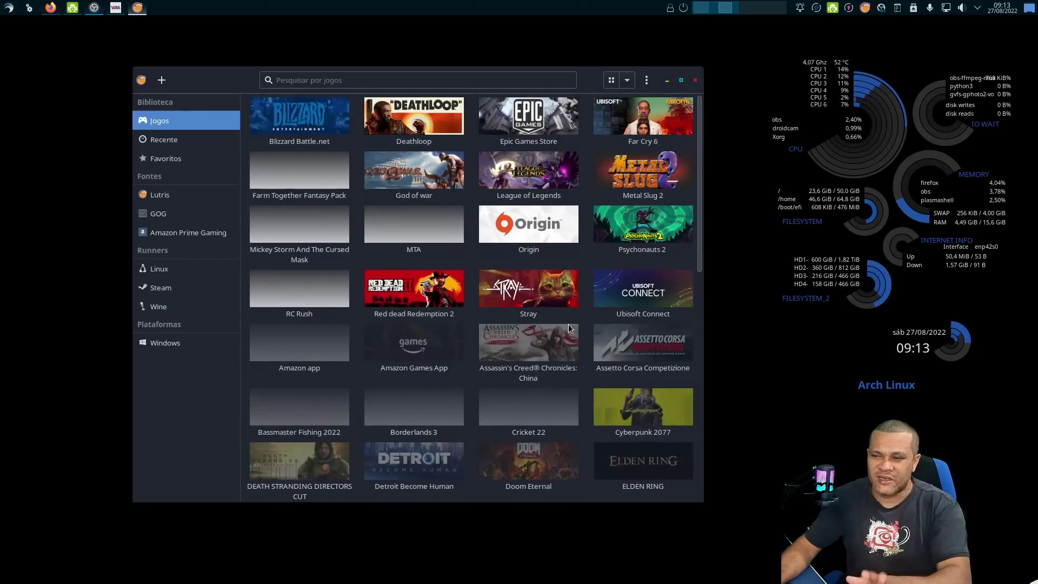
{"action": "left_click", "coordinate": [157, 312]}
- Browse the Amazon Prime Gaming library to its end and select WRC 7 FIA World Rally Championship
{"action": "left_click", "coordinate": [184, 232]}
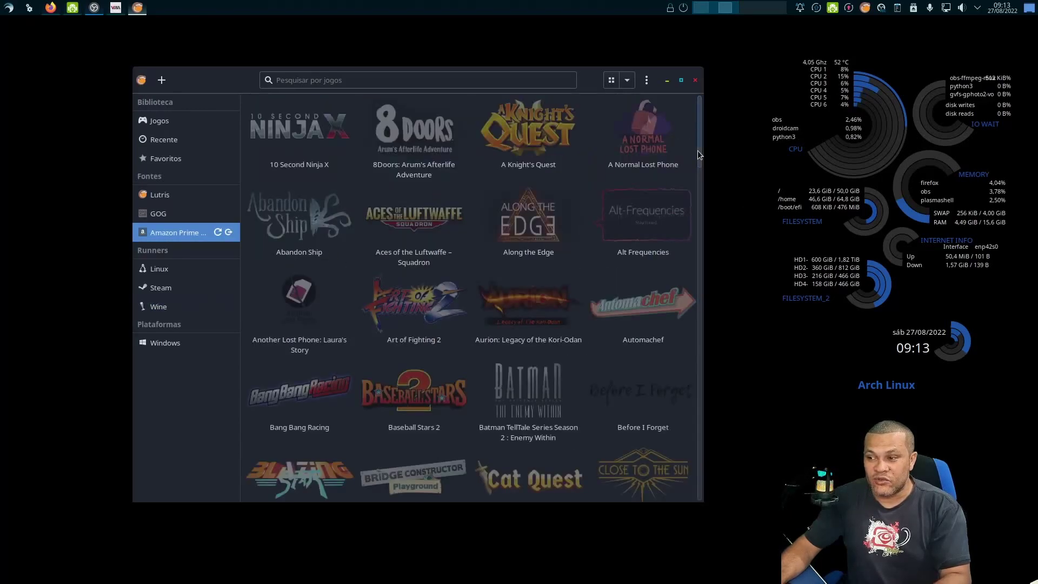
{"action": "left_click_drag", "start_coordinate": [698, 150], "coordinate": [692, 498]}
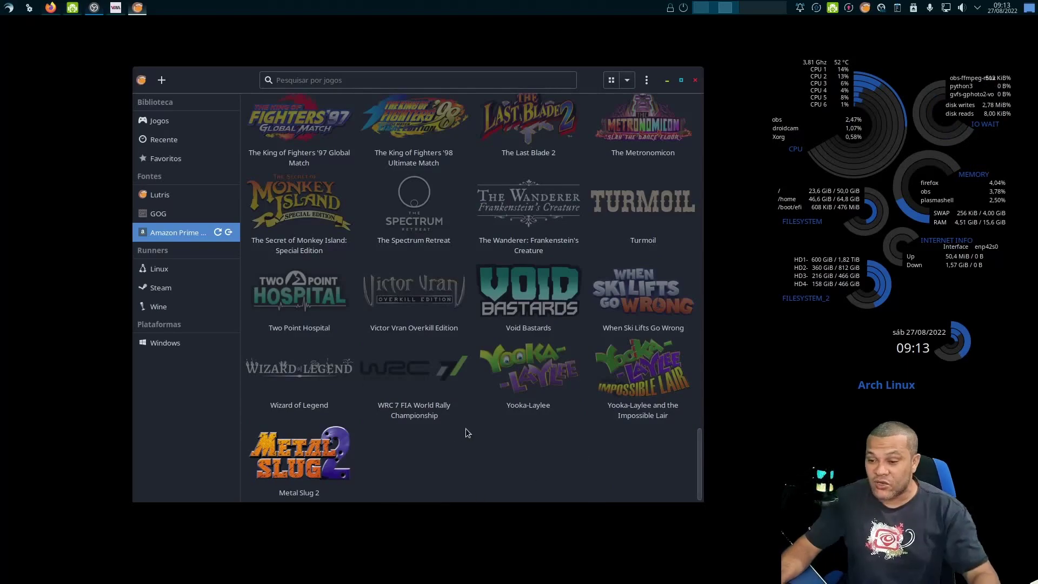
{"action": "left_click", "coordinate": [400, 397]}
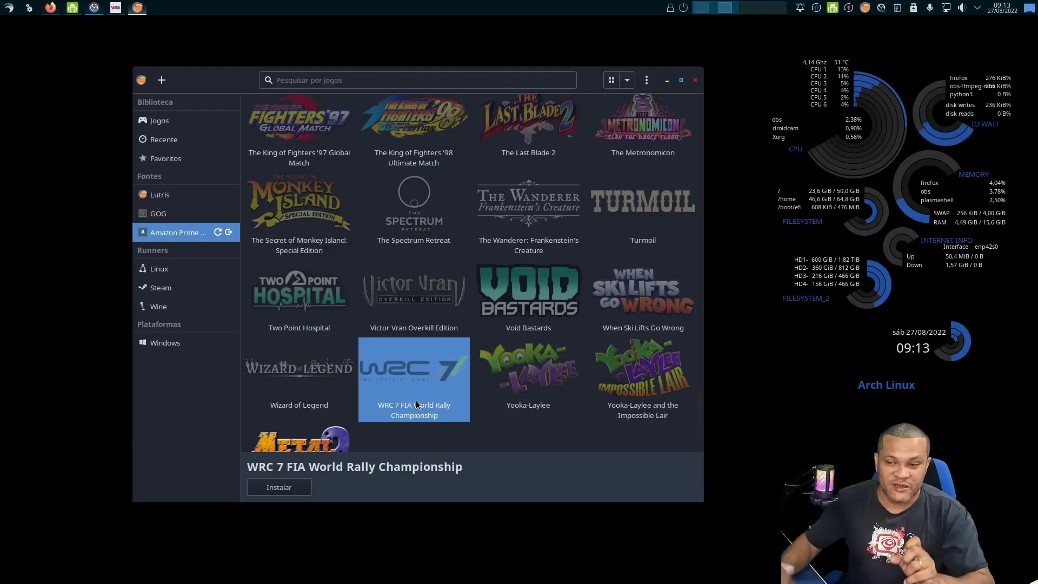
{"action": "scroll", "coordinate": [463, 277], "scroll_direction": "up", "scroll_amount": 8}
{"action": "scroll", "coordinate": [476, 308], "scroll_direction": "down", "scroll_amount": 2}
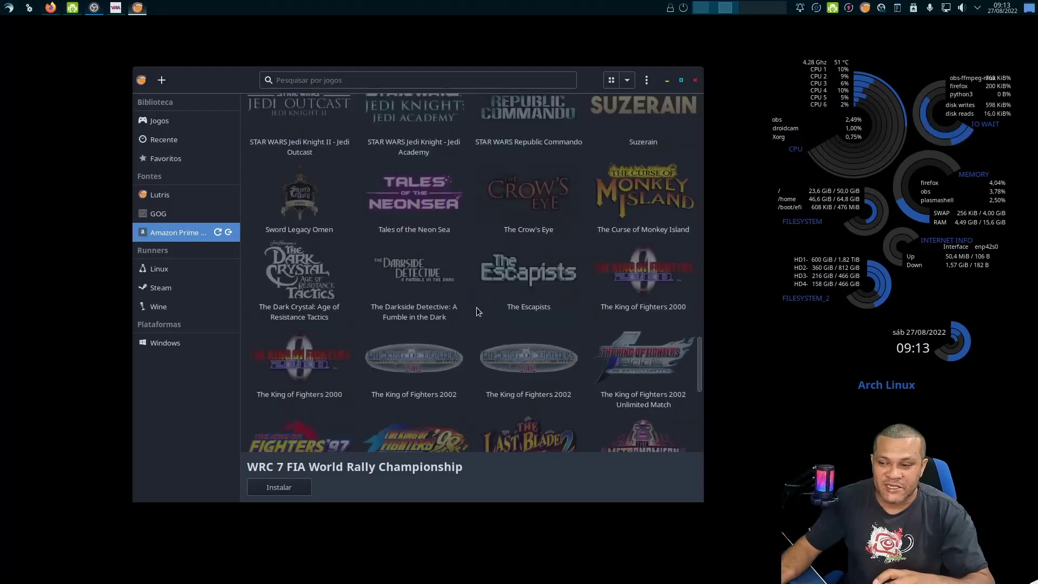
- Start installing The King of Fighters 2002 with the Amazon Prime Gaming wine installer, reaching the installation directory page
{"action": "left_click", "coordinate": [424, 372]}
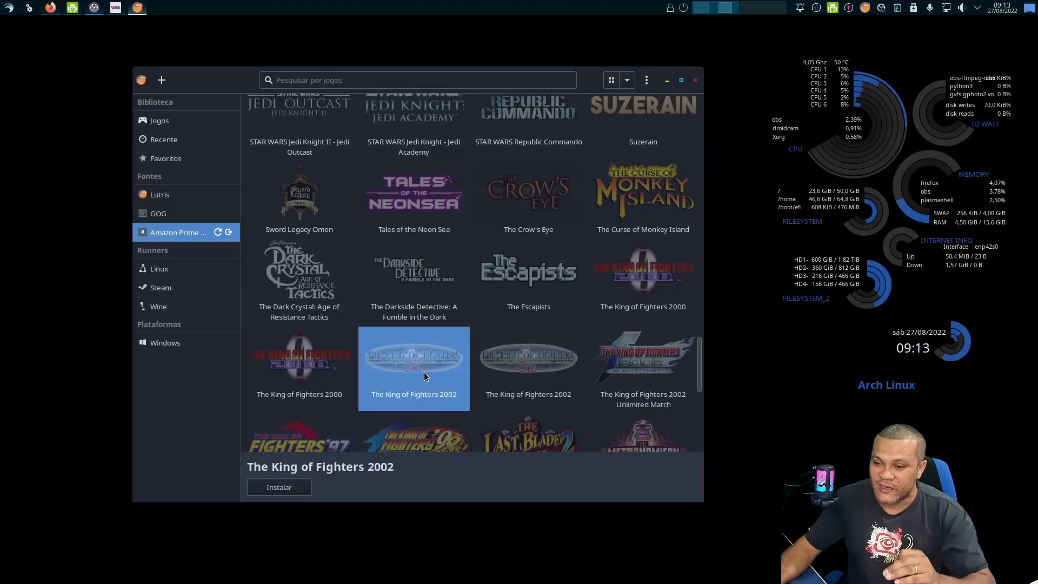
{"action": "left_click", "coordinate": [289, 488]}
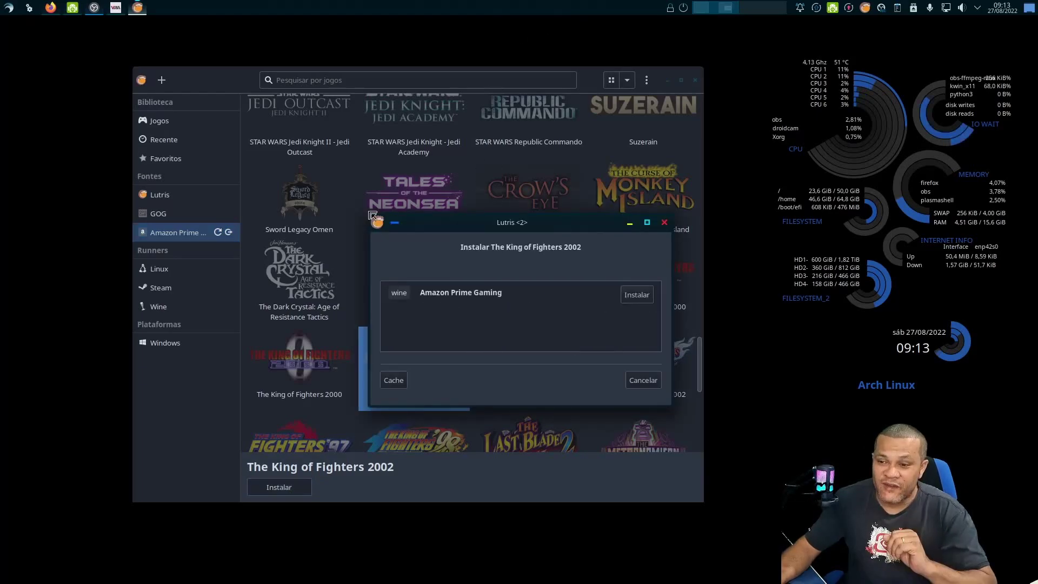
{"action": "left_click", "coordinate": [346, 205]}
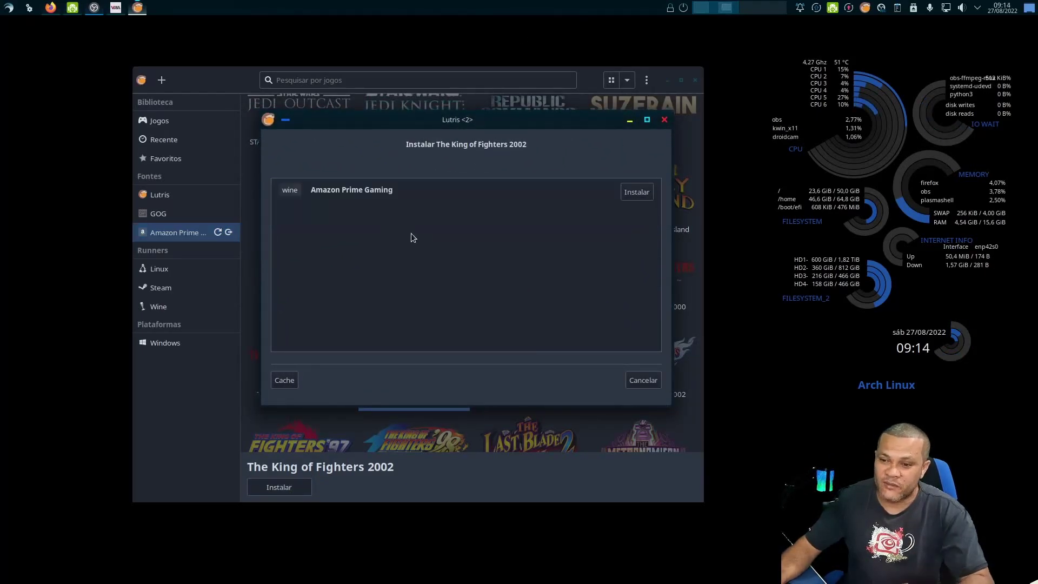
{"action": "left_click", "coordinate": [626, 189]}
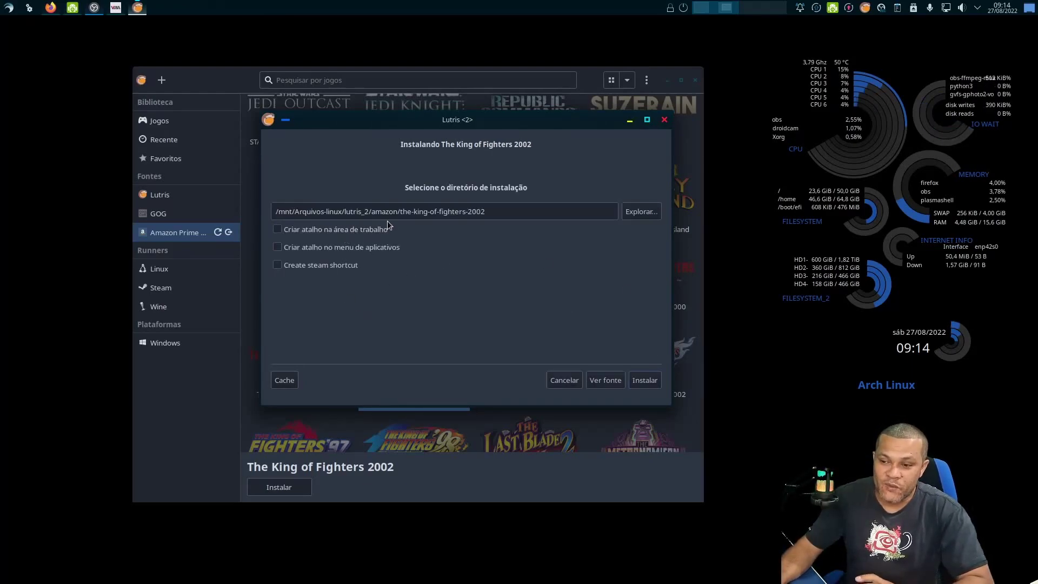
- Switch to Dolphin, inspect the metal-slug-2 folder inside lutris_2/amazon and return to the amazon folder
{"action": "left_click", "coordinate": [196, 579]}
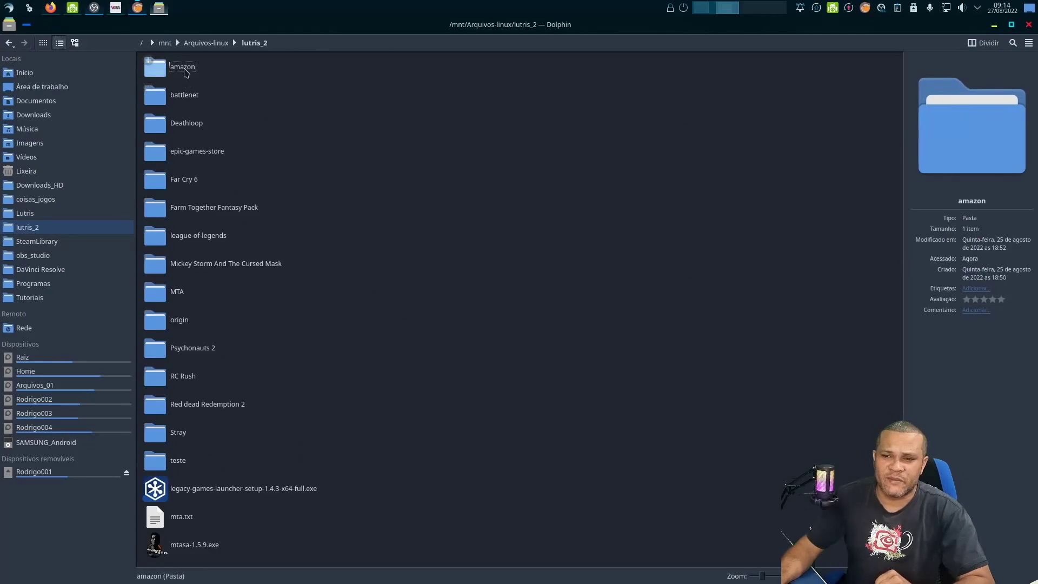
{"action": "left_click", "coordinate": [184, 72]}
{"action": "left_click", "coordinate": [189, 69]}
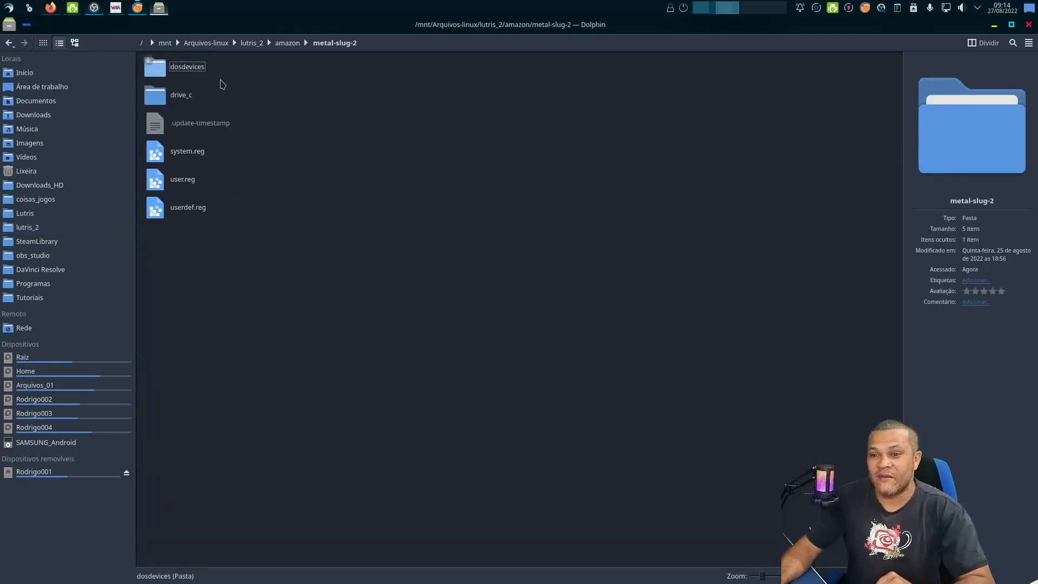
{"action": "left_click", "coordinate": [11, 44]}
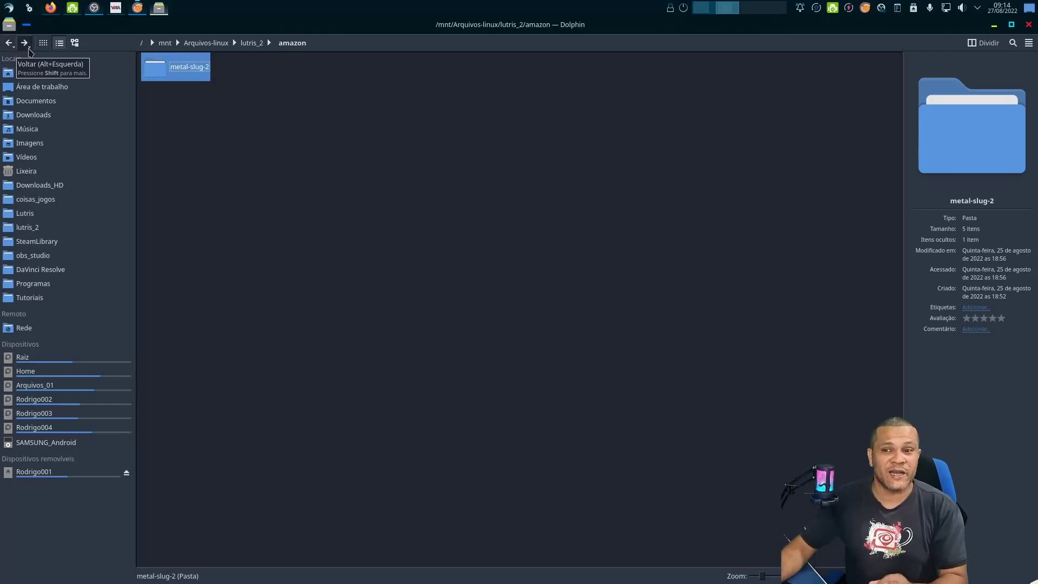
- Switch back to Lutris, install The King of Fighters 2002 in the proposed directory, review the required files and start their download
{"action": "left_click", "coordinate": [137, 10]}
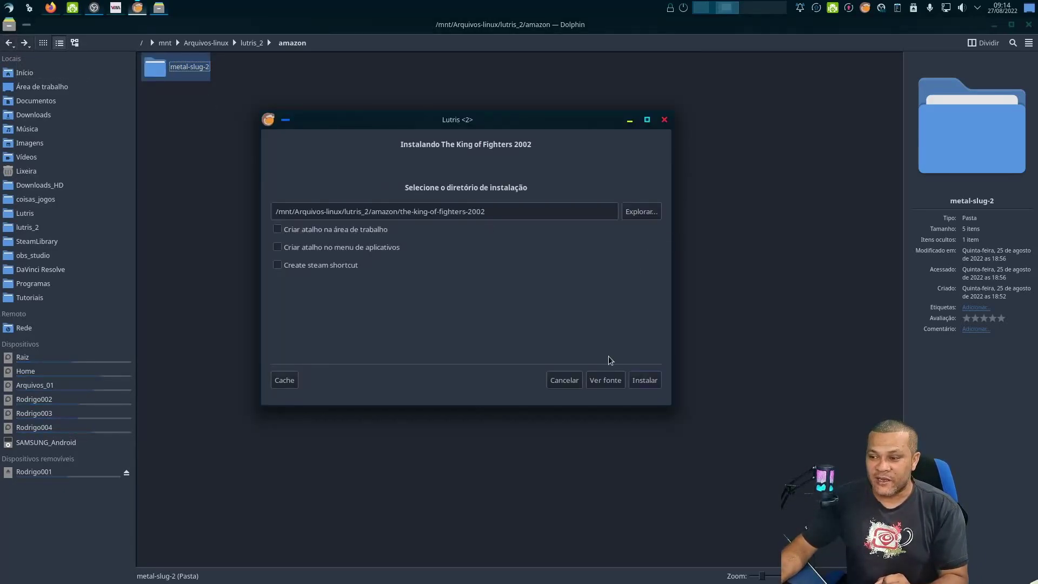
{"action": "left_click", "coordinate": [644, 380]}
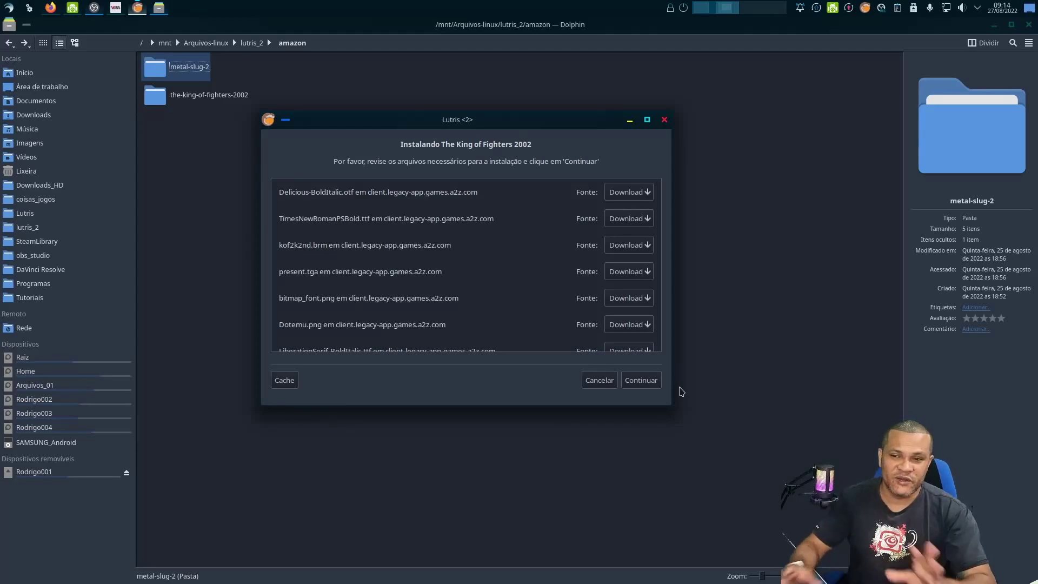
{"action": "left_click", "coordinate": [137, 8]}
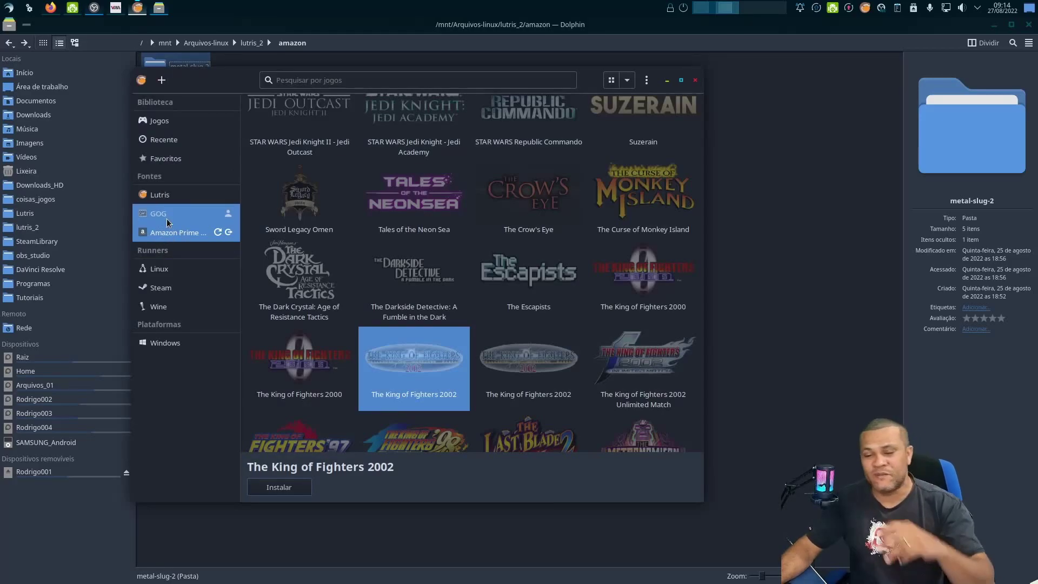
{"action": "left_click", "coordinate": [667, 80]}
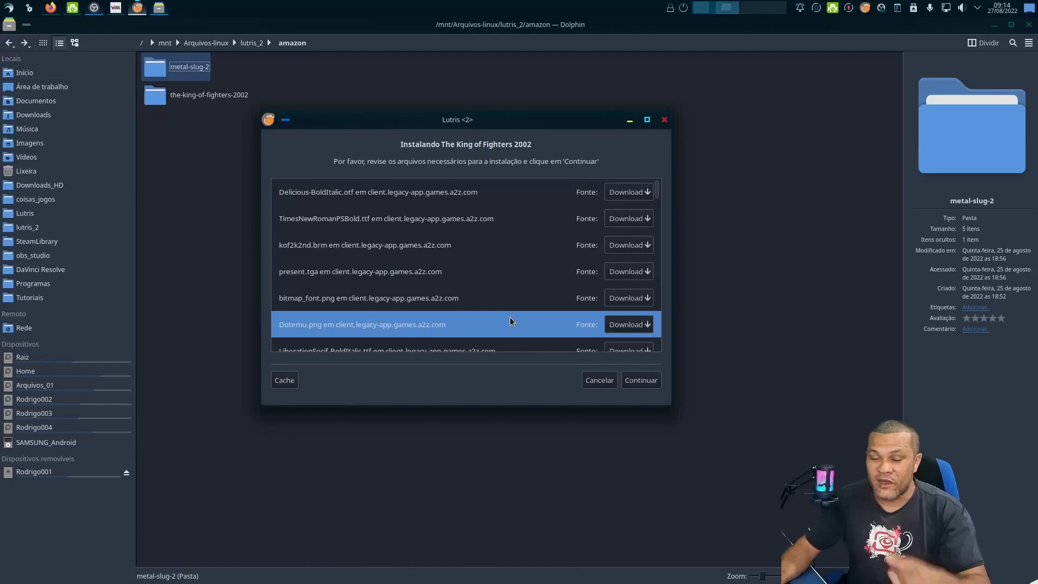
{"action": "left_click_drag", "start_coordinate": [659, 190], "coordinate": [655, 356]}
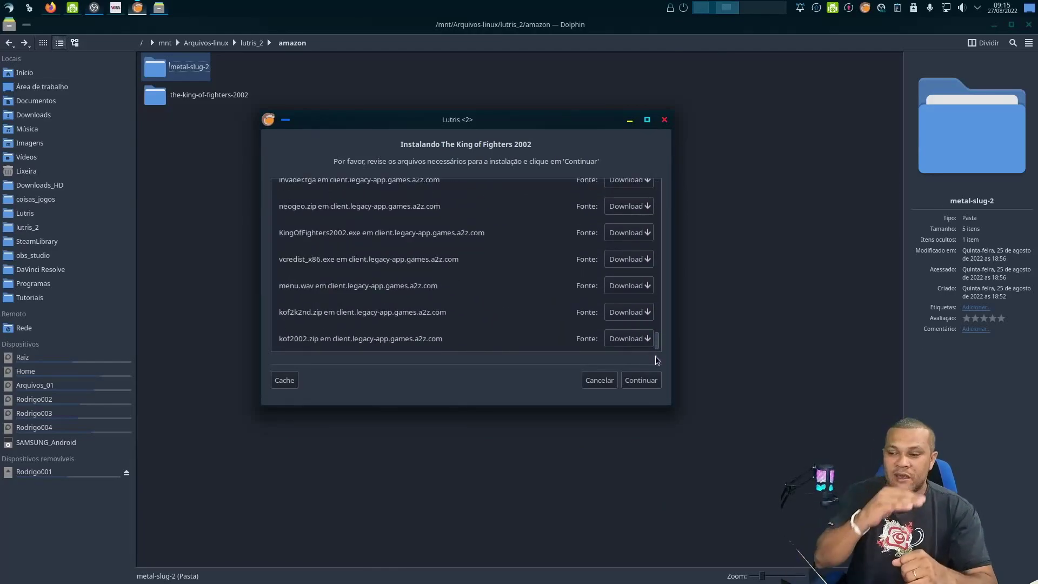
{"action": "left_click", "coordinate": [644, 380]}
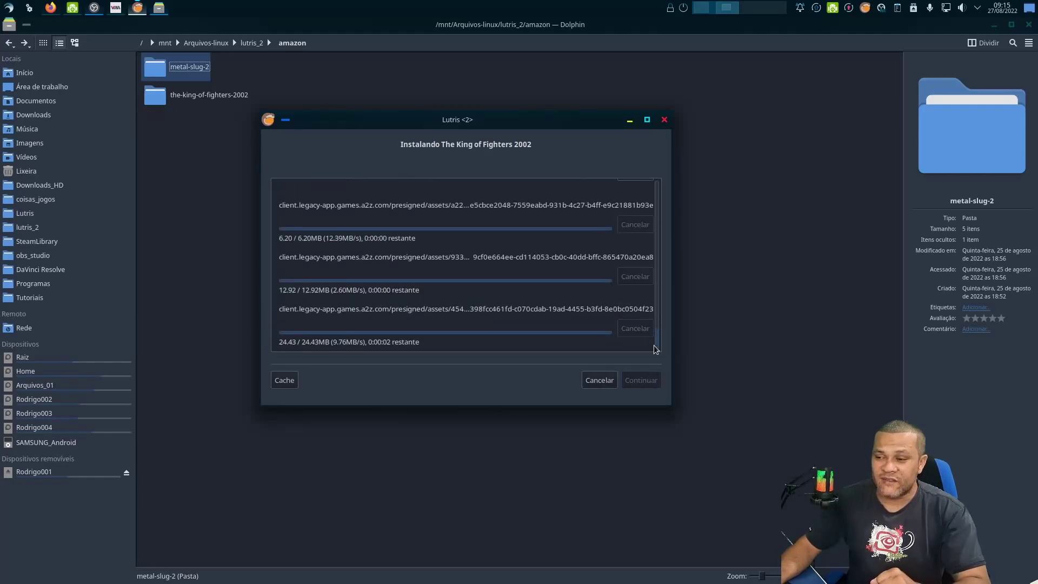
{"action": "left_click", "coordinate": [556, 328]}
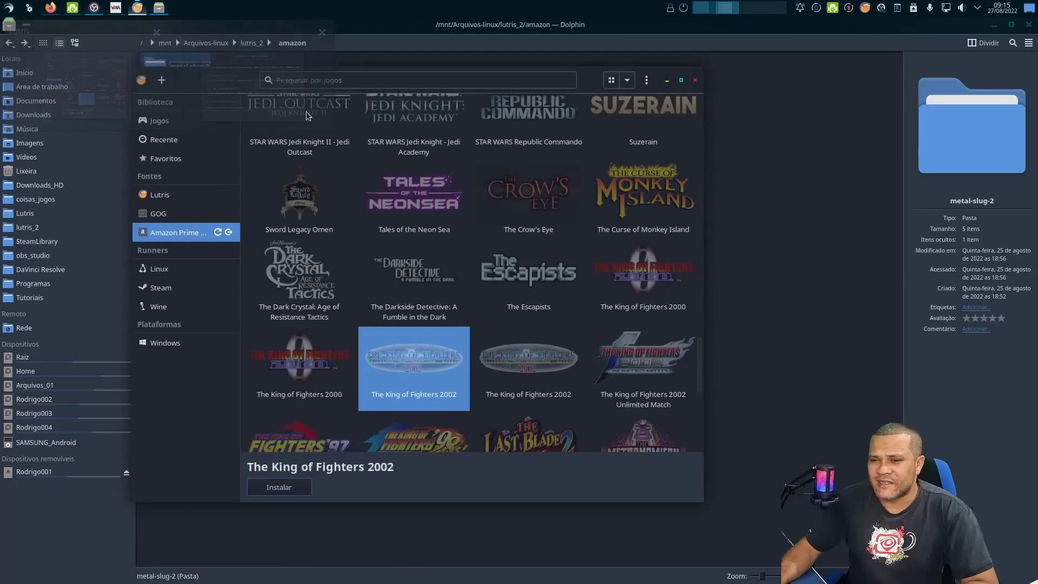
- Launch ProtonUp-Qt, choose Wine-GE version GE-Proton7-26 as a compatibility tool to add, and open its release information
{"action": "scroll", "coordinate": [389, 355], "scroll_direction": "down", "scroll_amount": 6}
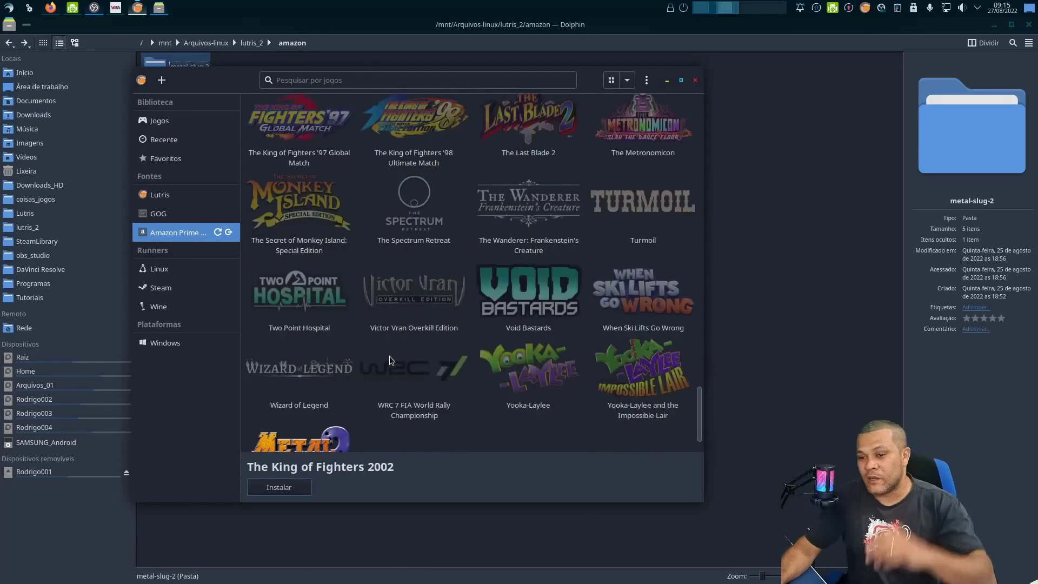
{"action": "scroll", "coordinate": [389, 355], "scroll_direction": "down", "scroll_amount": 1}
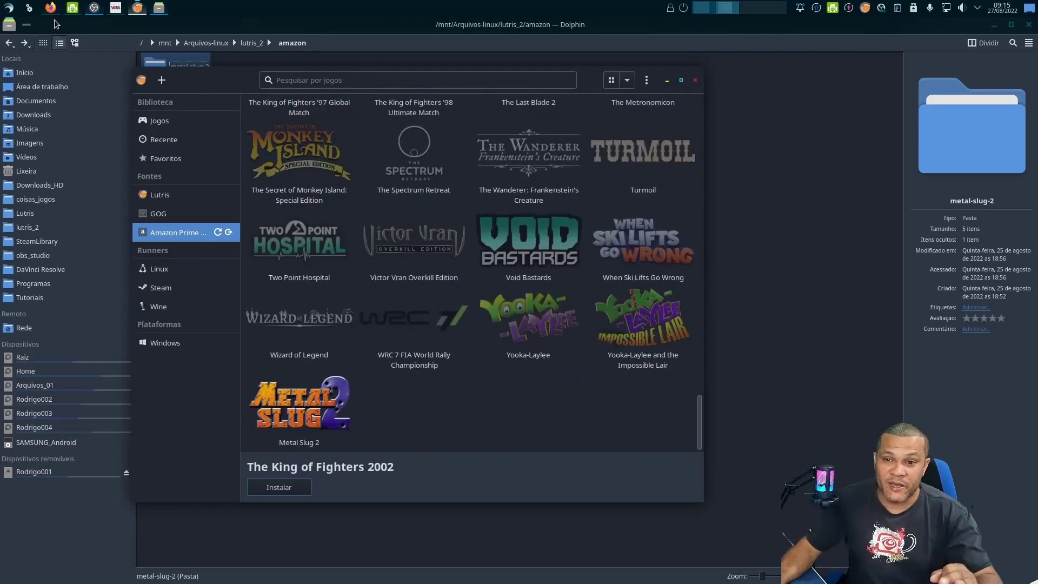
{"action": "left_click", "coordinate": [9, 7]}
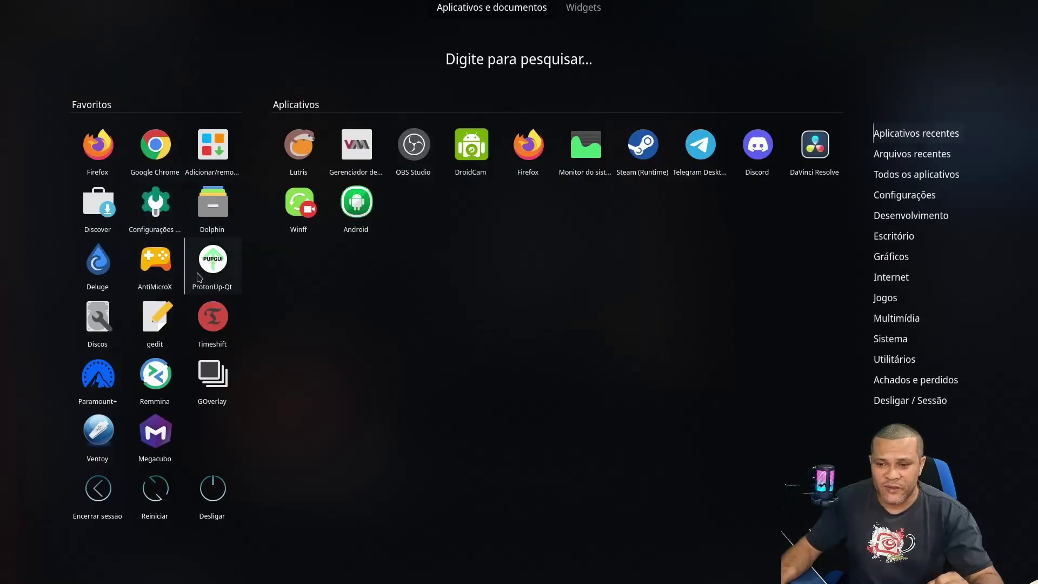
{"action": "left_click", "coordinate": [213, 255]}
{"action": "left_click", "coordinate": [440, 363]}
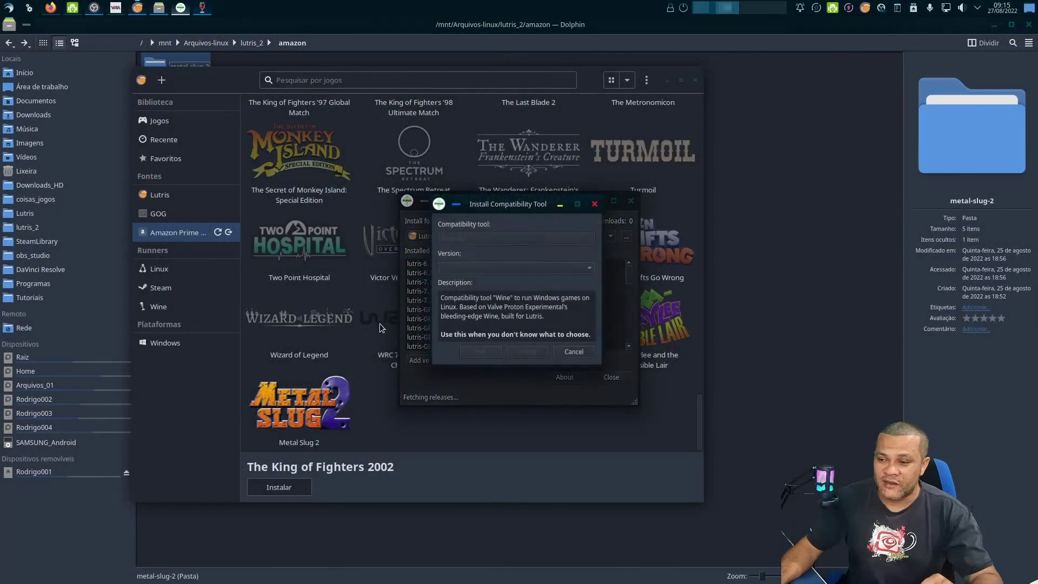
{"action": "left_click", "coordinate": [560, 269]}
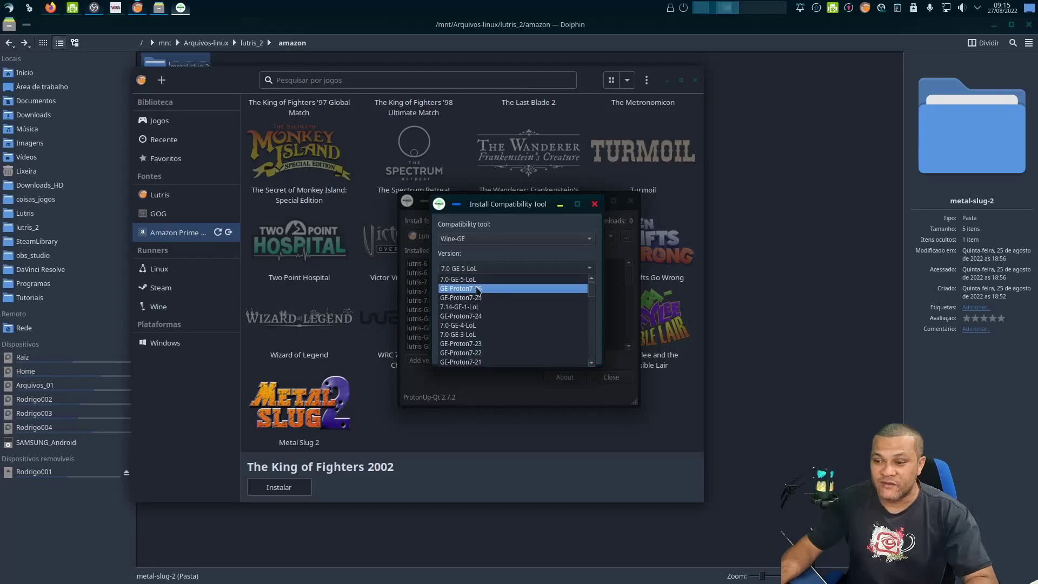
{"action": "left_click", "coordinate": [477, 289]}
{"action": "left_click", "coordinate": [481, 357]}
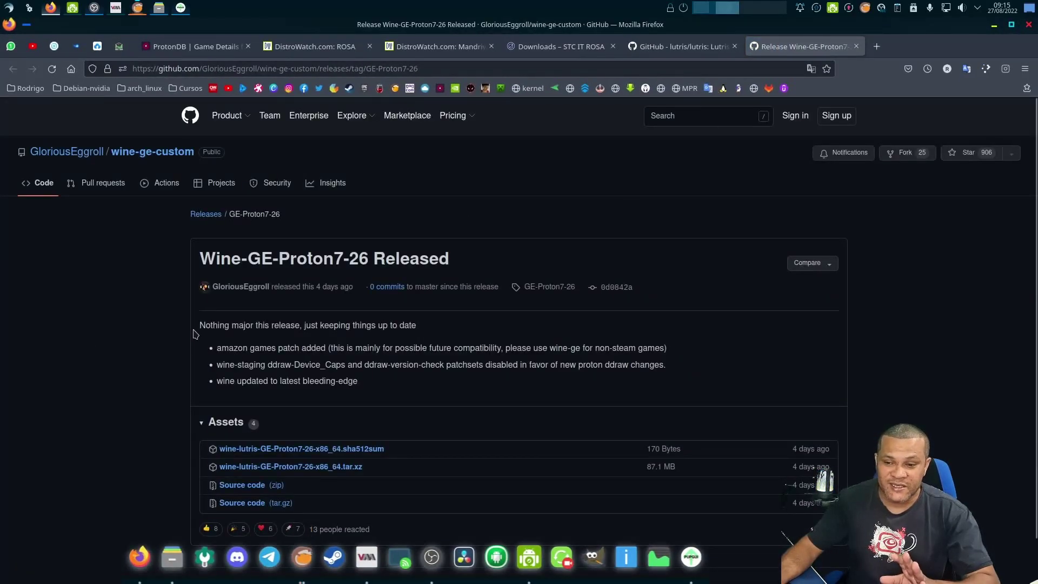
- Highlight the amazon games patch note on the Wine-GE release page and close ProtonUp-Qt without installing the version
{"action": "left_click_drag", "start_coordinate": [669, 348], "coordinate": [216, 356]}
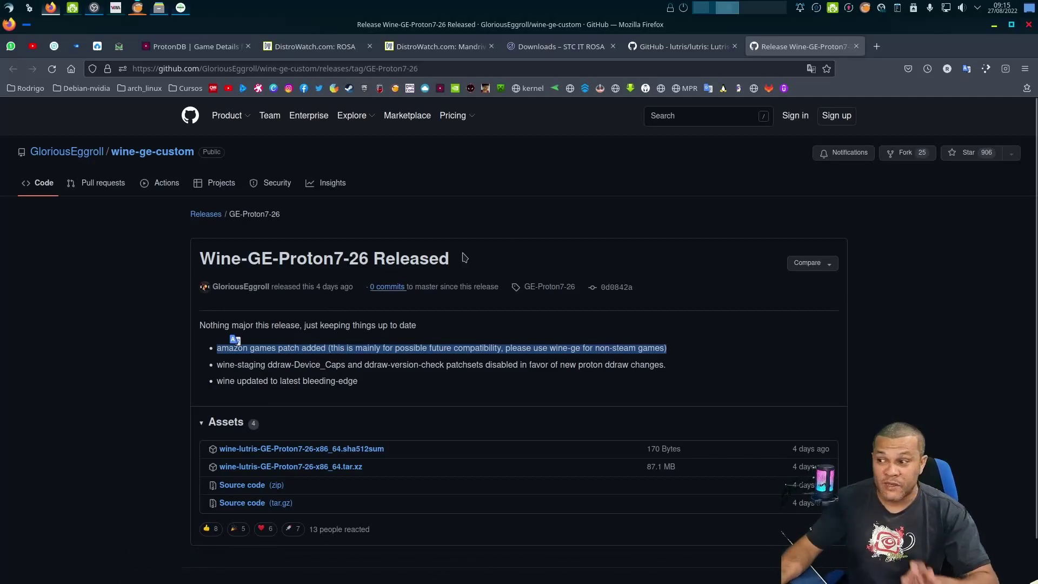
{"action": "left_click", "coordinate": [993, 24]}
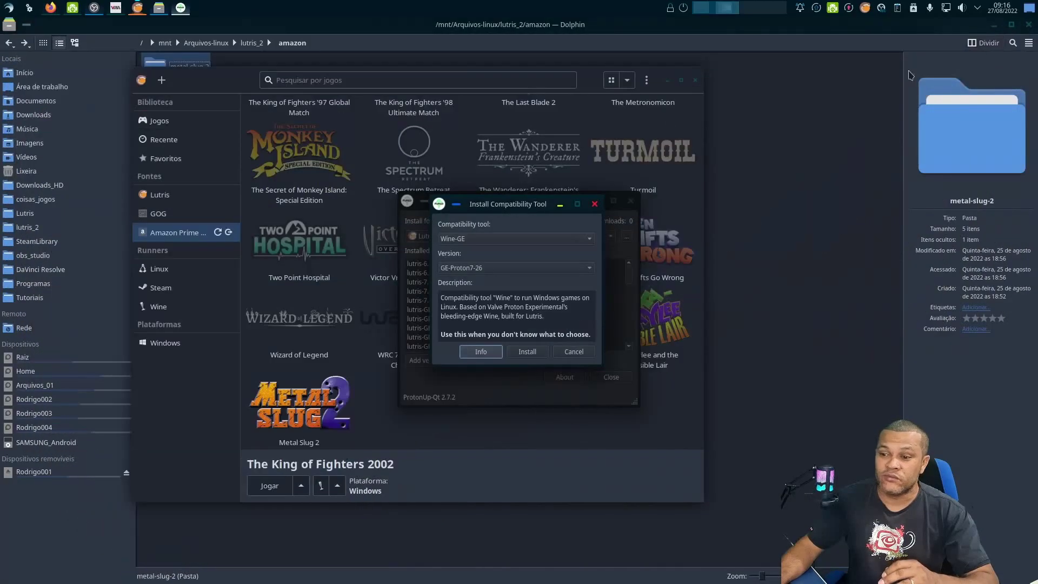
{"action": "left_click", "coordinate": [575, 352]}
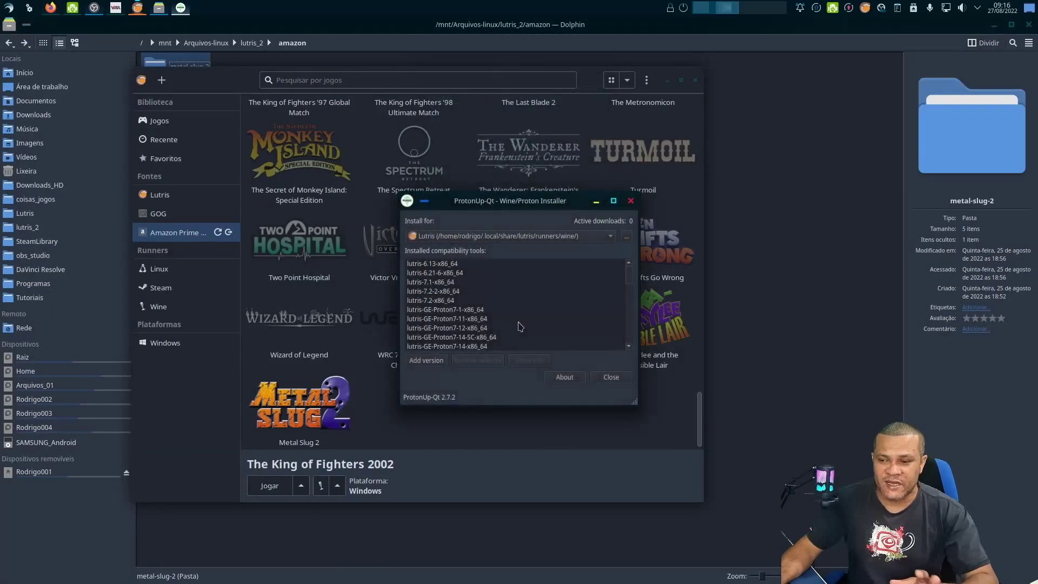
{"action": "left_click", "coordinate": [612, 377]}
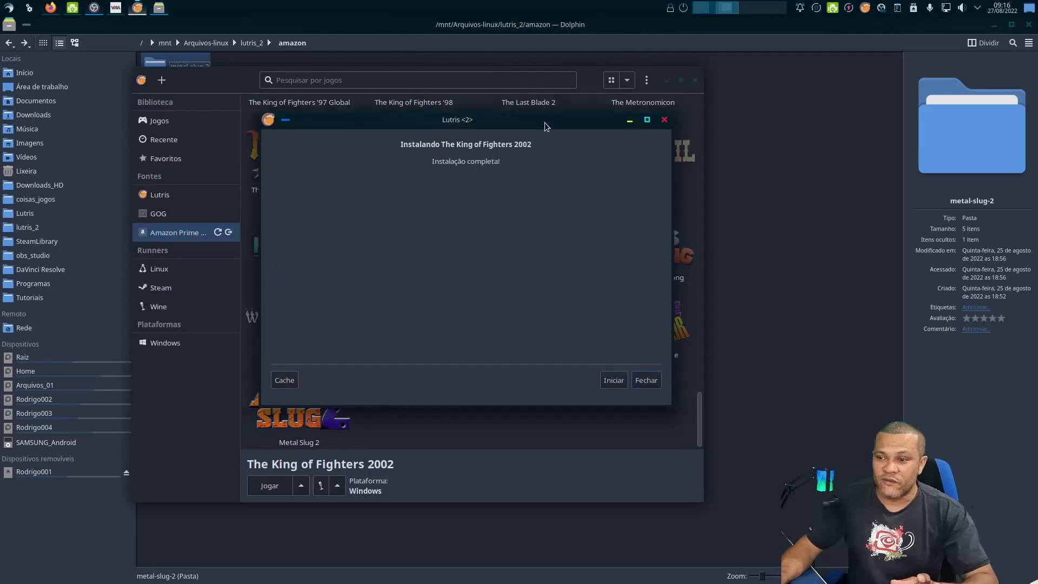
- Close the completed installer and open the configuration of The King of Fighters 2002 from the Wine runner's games
{"action": "left_click_drag", "start_coordinate": [524, 122], "coordinate": [505, 100]}
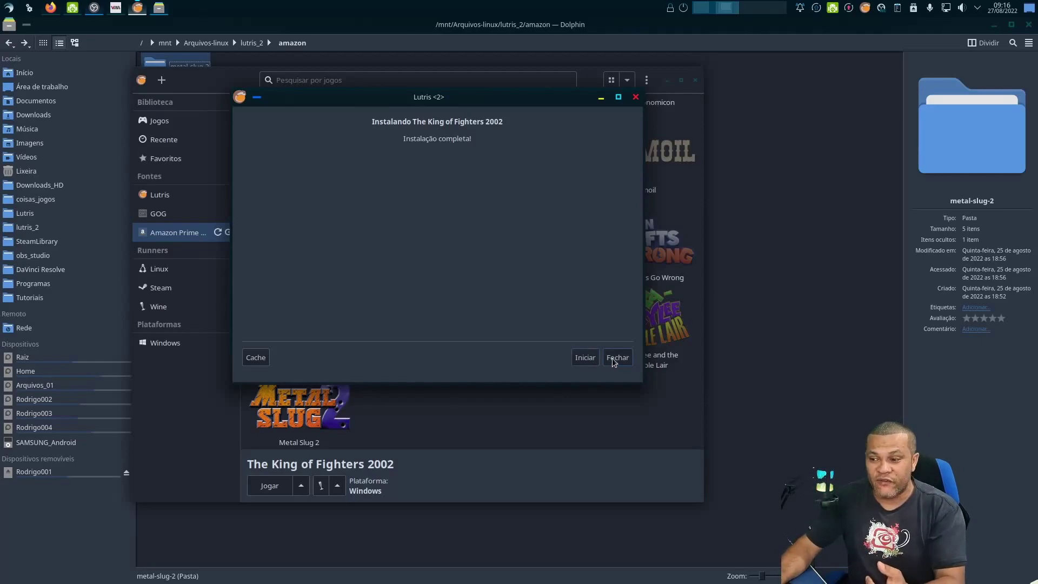
{"action": "left_click", "coordinate": [618, 357]}
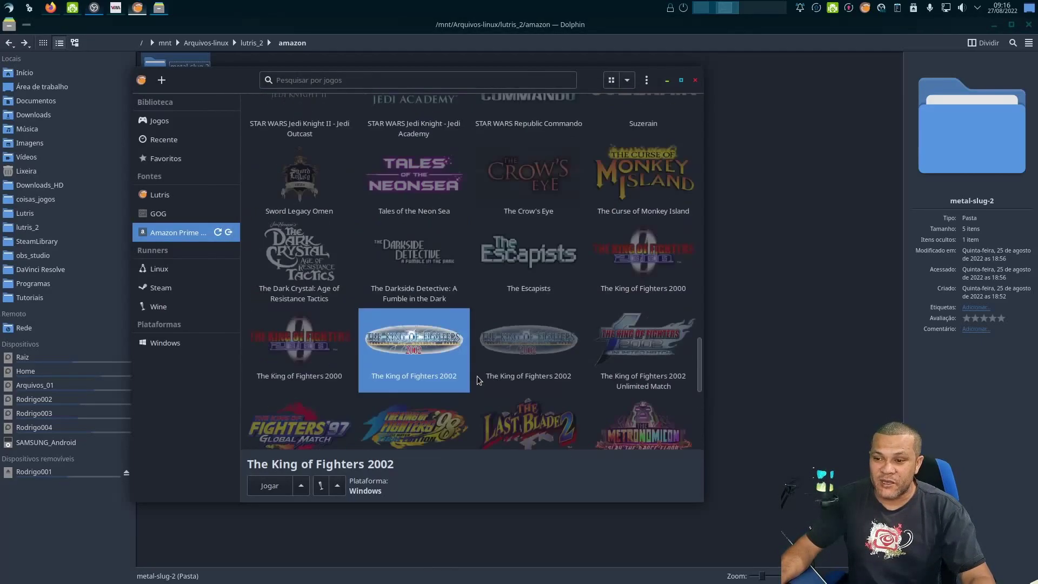
{"action": "left_click", "coordinate": [171, 304]}
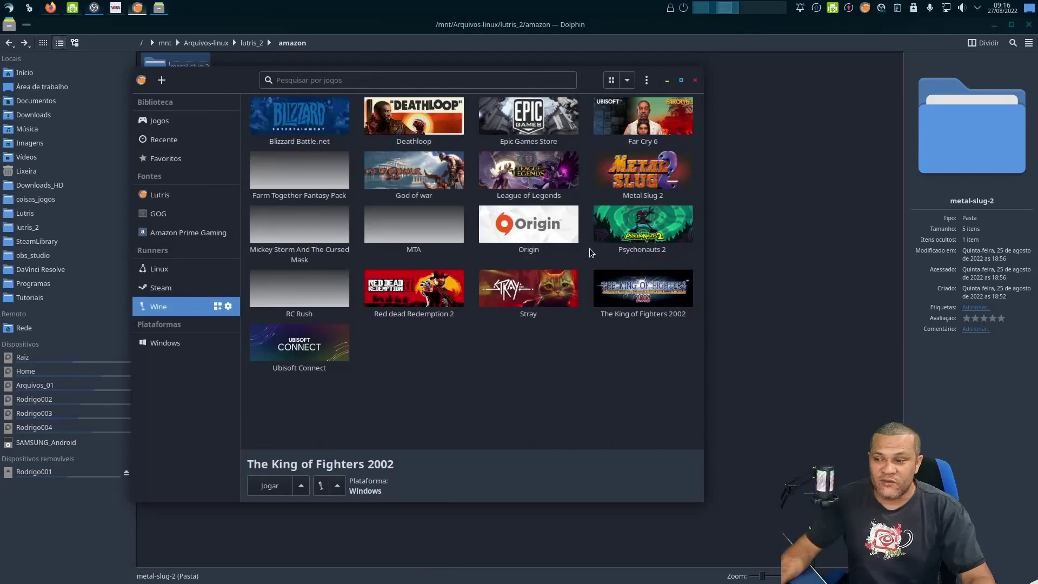
{"action": "left_click", "coordinate": [626, 290]}
{"action": "right_click", "coordinate": [627, 292]}
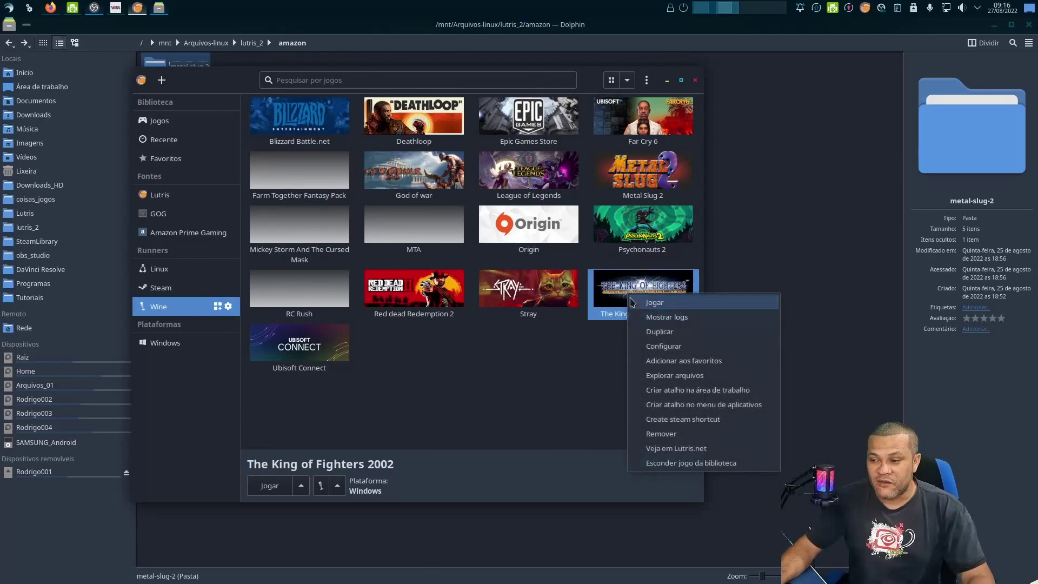
{"action": "left_click", "coordinate": [664, 346]}
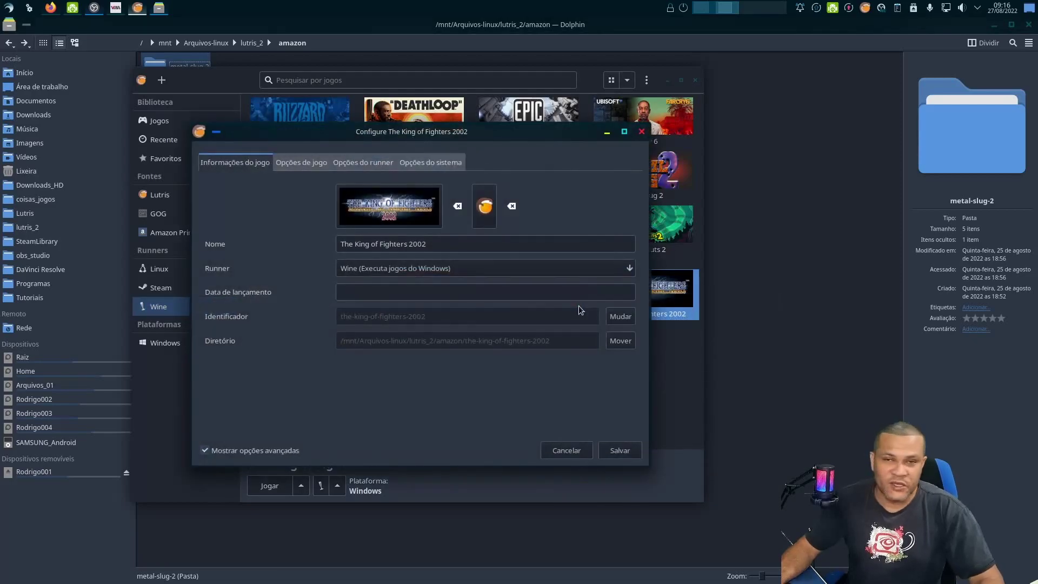
- Check the game options and set the Wine version of The King of Fighters 2002 to lutris-GE-Proton7-26-x86_64
{"action": "left_click", "coordinate": [293, 165]}
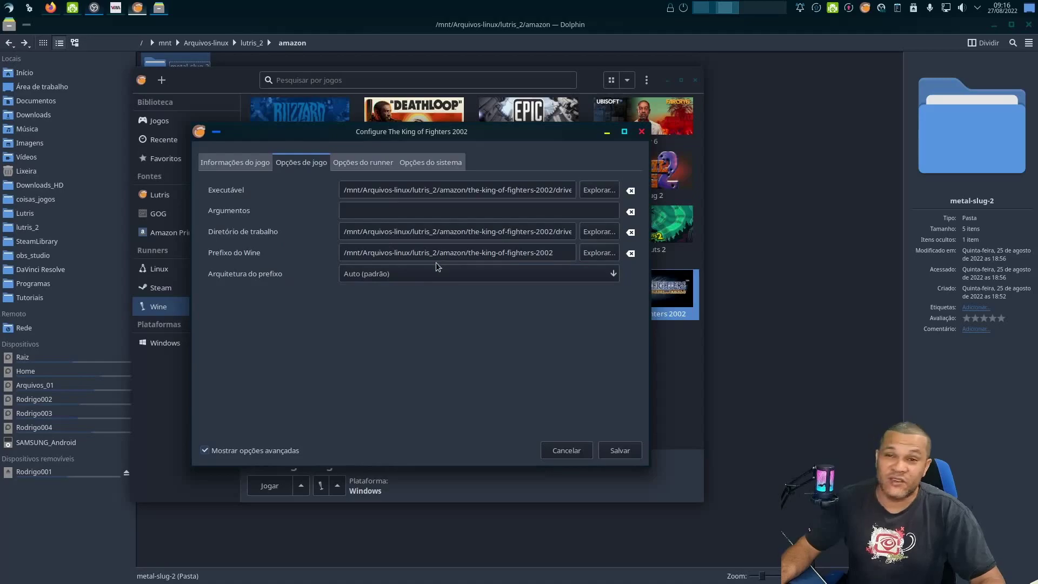
{"action": "left_click", "coordinate": [372, 164]}
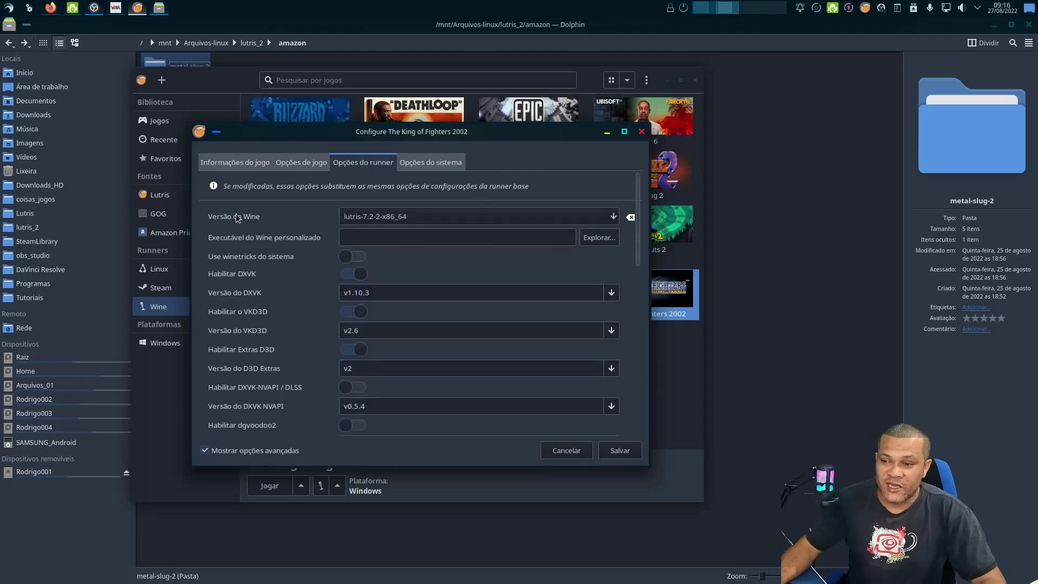
{"action": "left_click", "coordinate": [417, 223]}
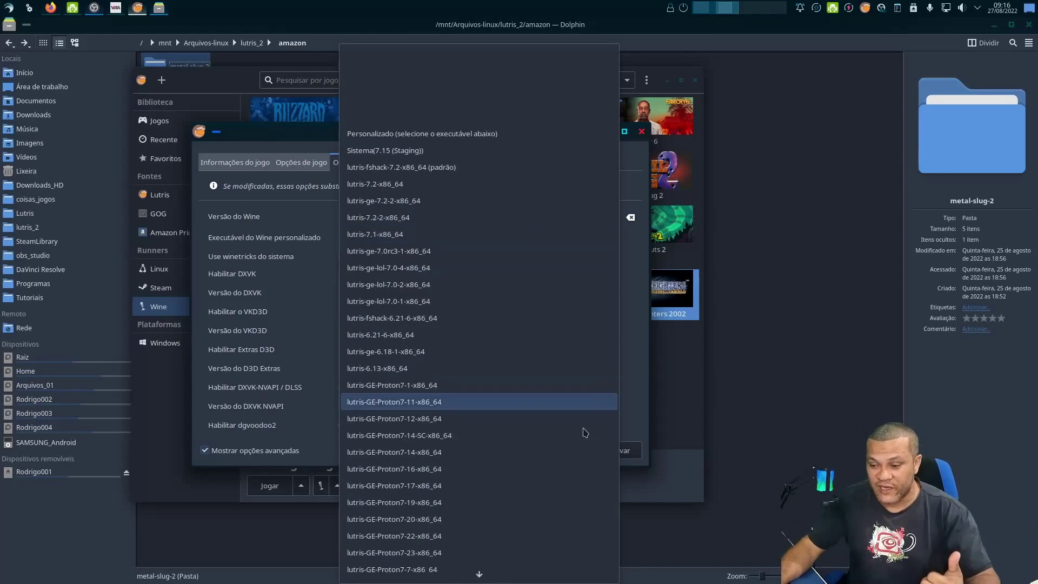
{"action": "scroll", "coordinate": [510, 568], "scroll_direction": "down", "scroll_amount": 3}
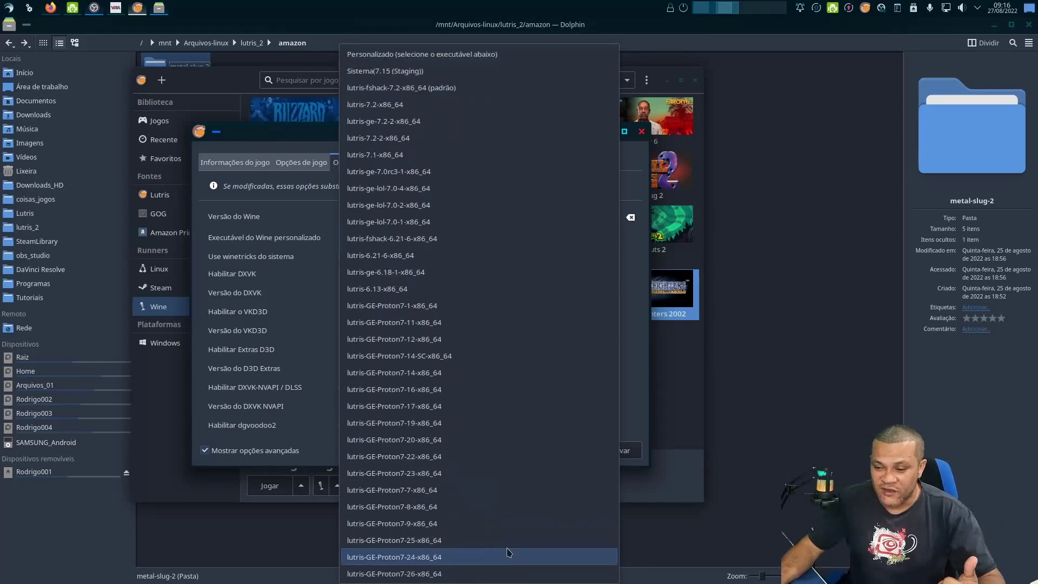
{"action": "left_click", "coordinate": [382, 573]}
- Review the remaining runner options and the system options, and save the configuration of The King of Fighters 2002
{"action": "scroll", "coordinate": [292, 329], "scroll_direction": "down", "scroll_amount": 6}
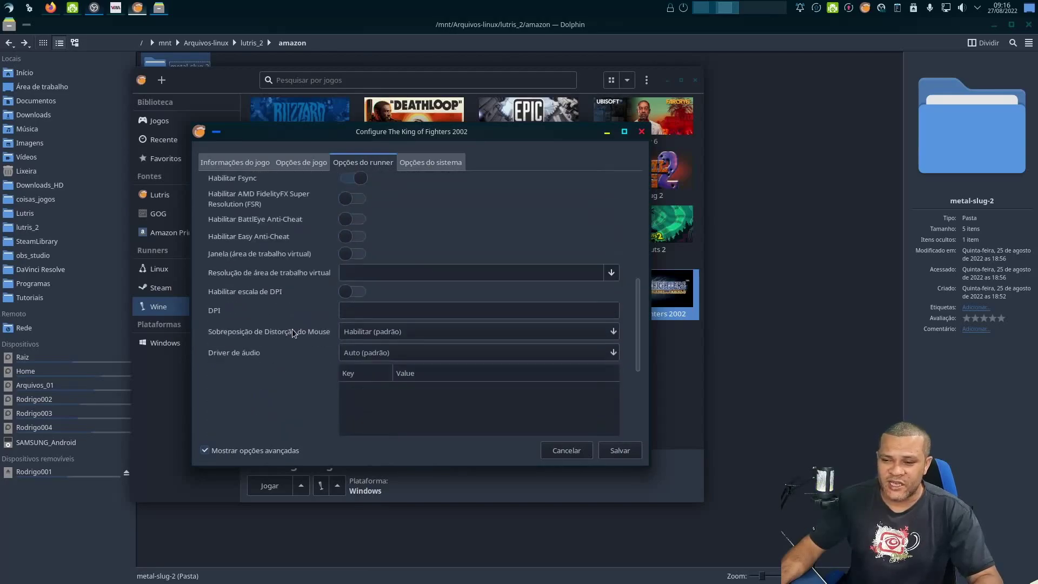
{"action": "scroll", "coordinate": [325, 346], "scroll_direction": "down", "scroll_amount": 5}
{"action": "left_click", "coordinate": [430, 162]}
{"action": "scroll", "coordinate": [301, 313], "scroll_direction": "down", "scroll_amount": 10}
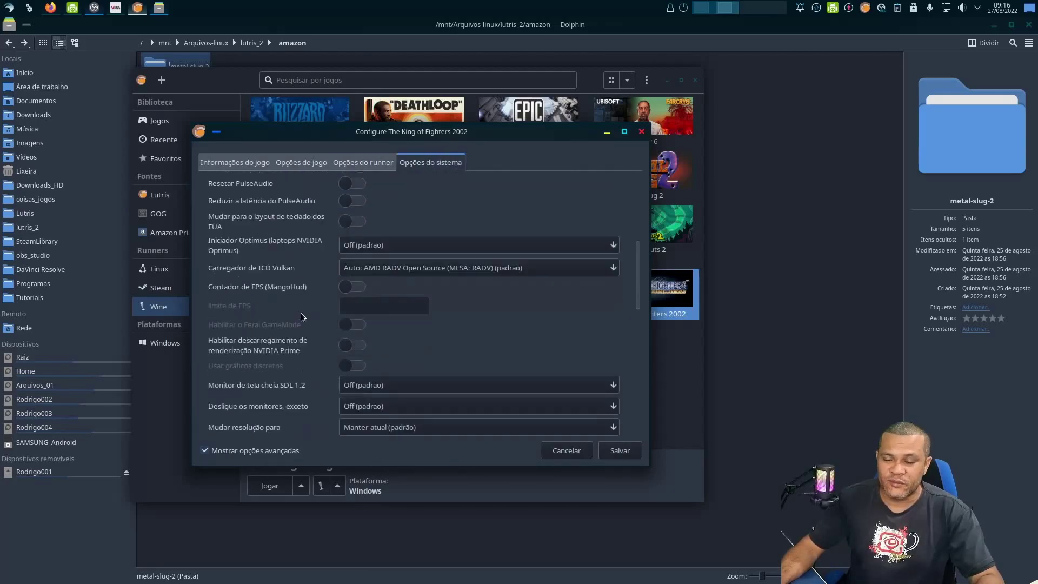
{"action": "scroll", "coordinate": [368, 293], "scroll_direction": "down", "scroll_amount": 5}
{"action": "left_click", "coordinate": [620, 450]}
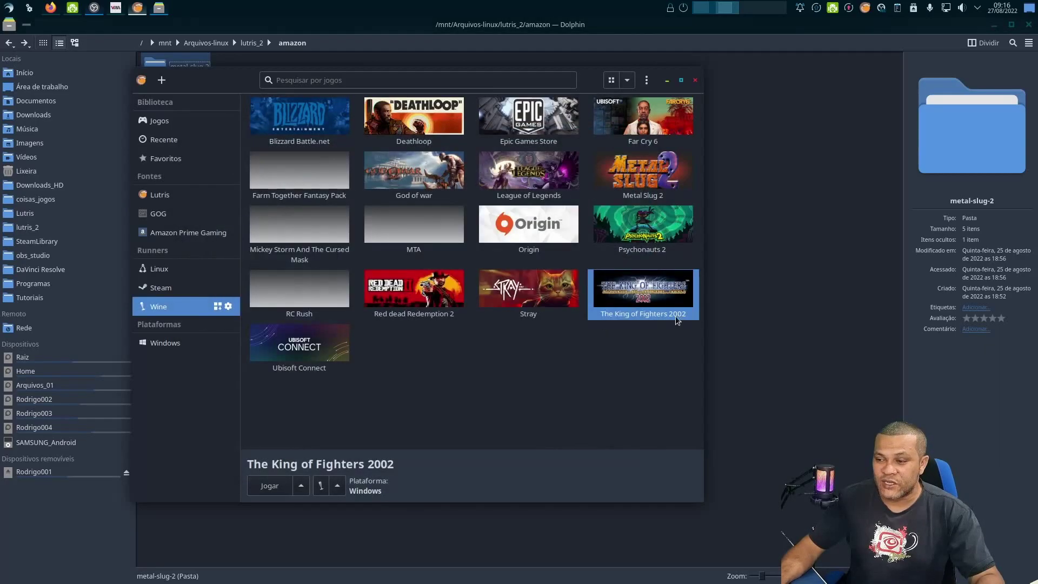
- Launch The King of Fighters 2002, look at its game options and return to the options menu
{"action": "double_click", "coordinate": [673, 312]}
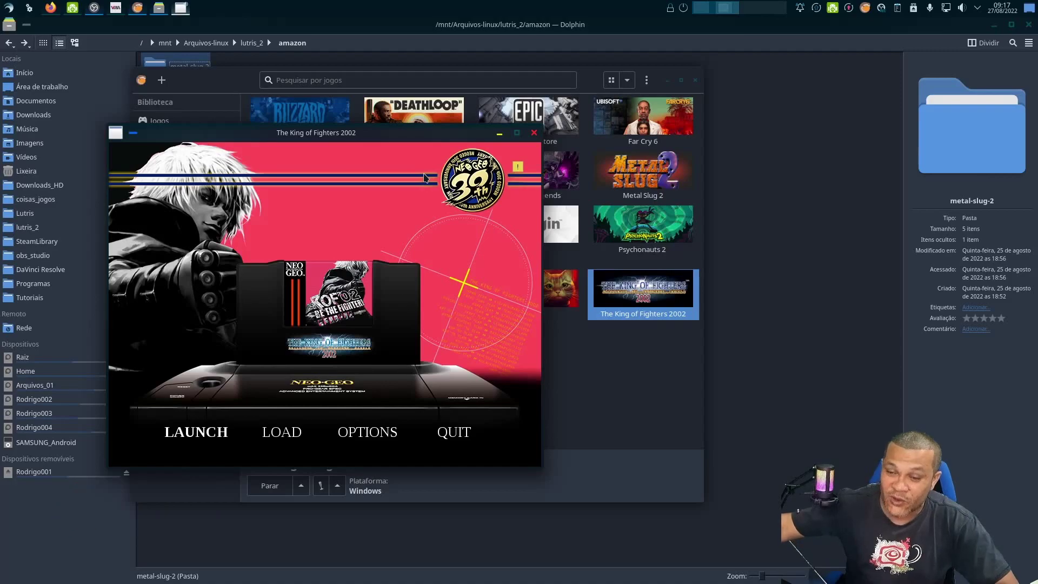
{"action": "key", "text": "Right"}
{"action": "key", "text": "Right"}
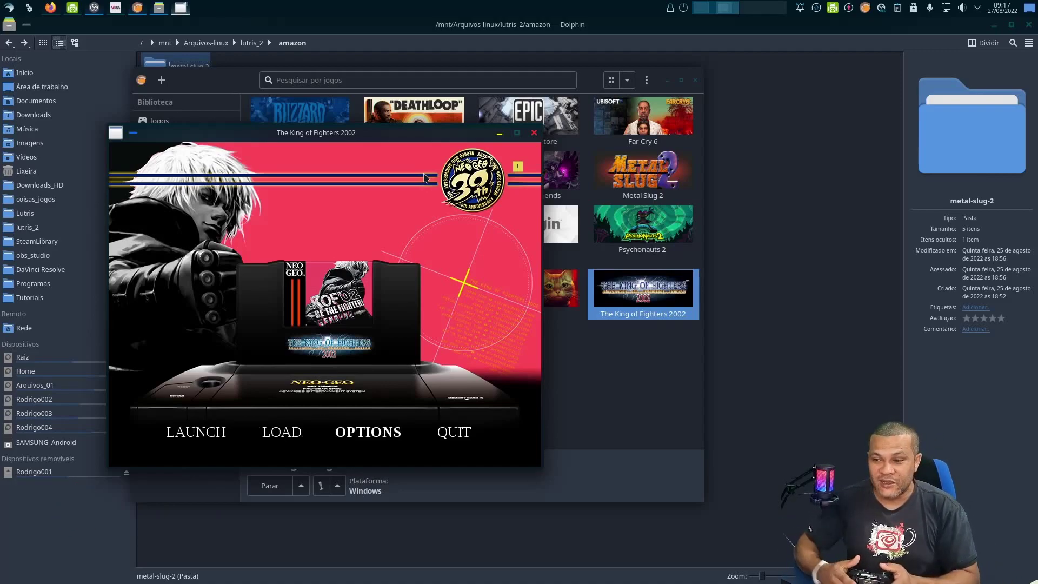
{"action": "left_click", "coordinate": [375, 438]}
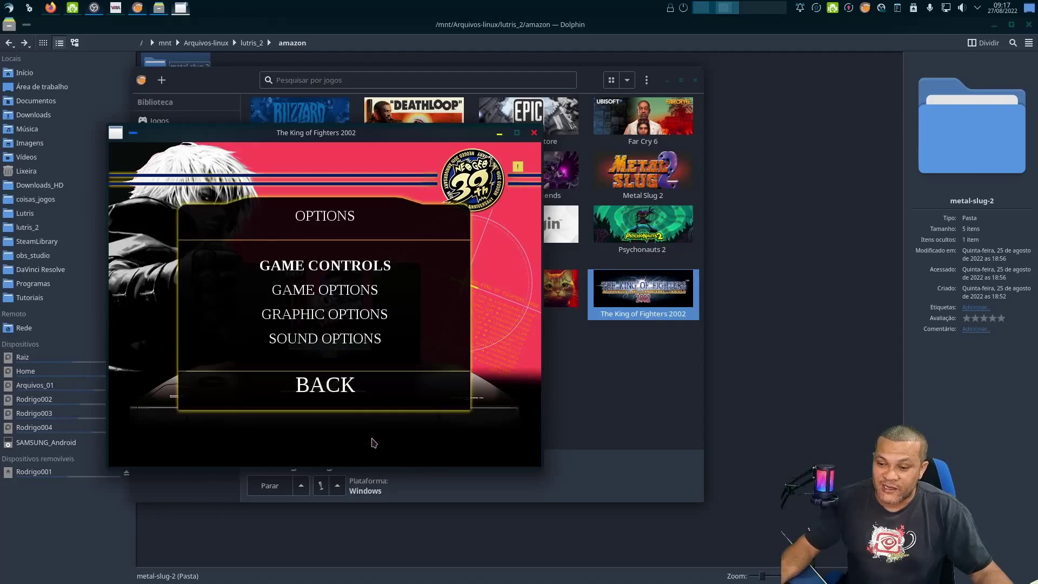
{"action": "left_click", "coordinate": [335, 291]}
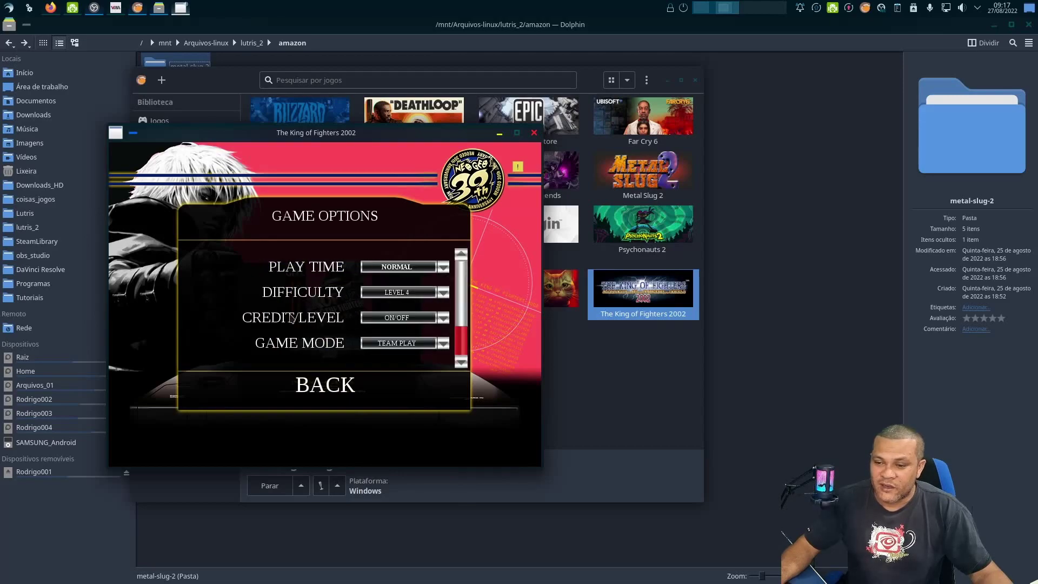
{"action": "left_click", "coordinate": [334, 387]}
- Set the video mode to fullscreen in the graphic options of The King of Fighters 2002
{"action": "left_click", "coordinate": [386, 314]}
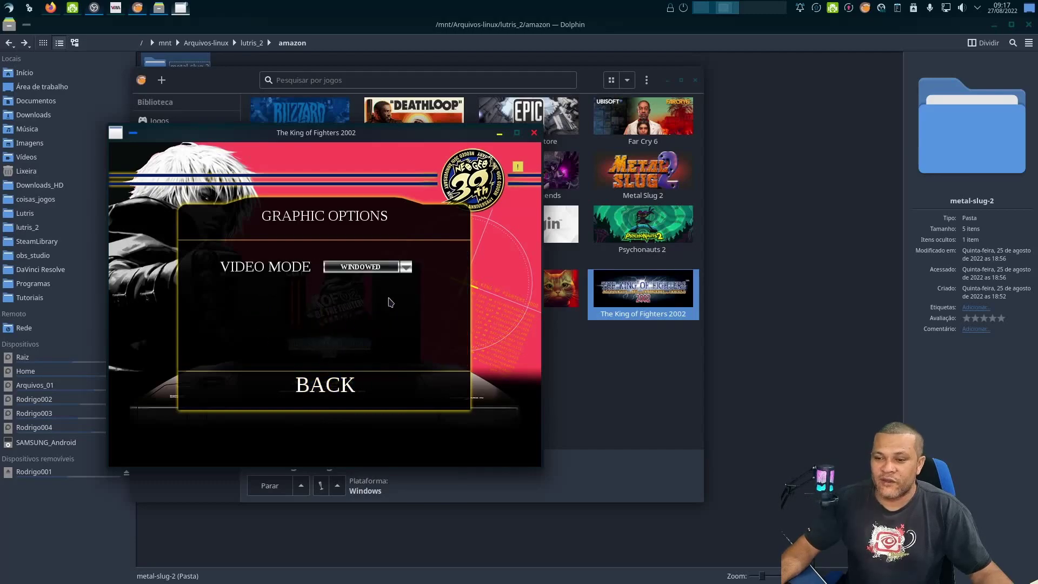
{"action": "left_click", "coordinate": [405, 267]}
{"action": "left_click", "coordinate": [379, 288]}
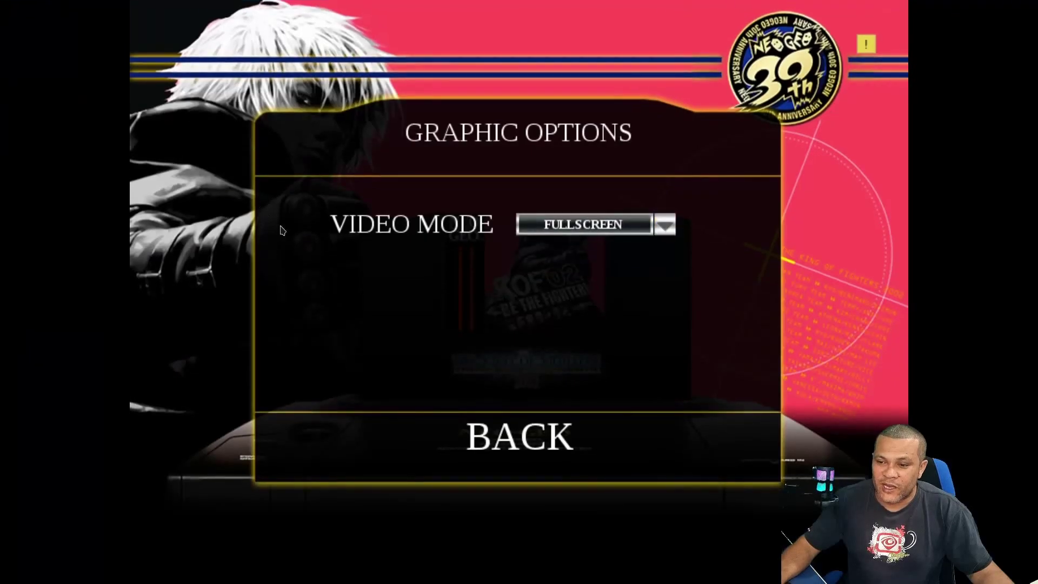
- Leave the graphic options and the options menu, and resume the game
{"action": "left_click", "coordinate": [481, 445]}
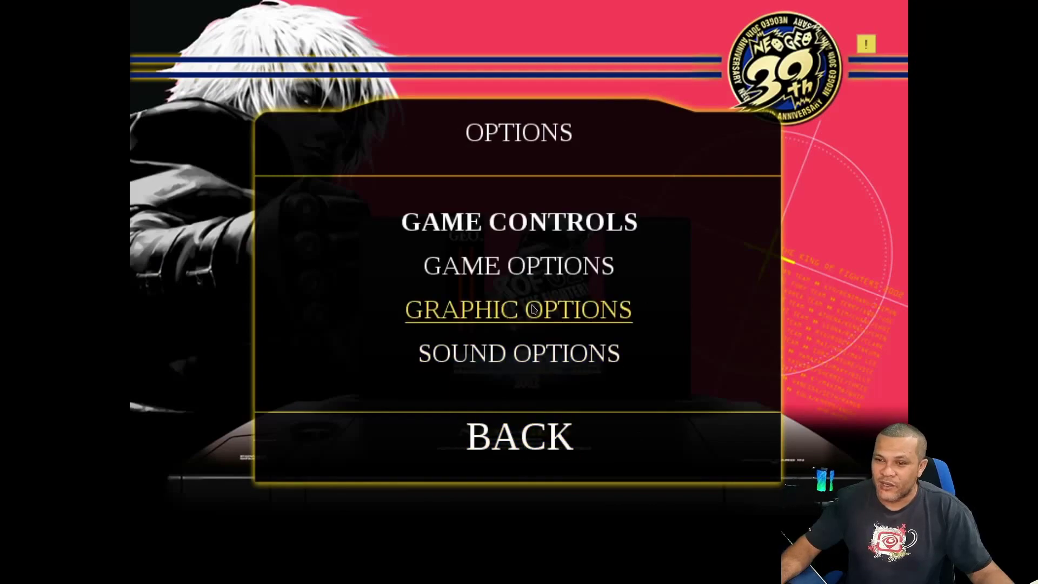
{"action": "left_click", "coordinate": [479, 445]}
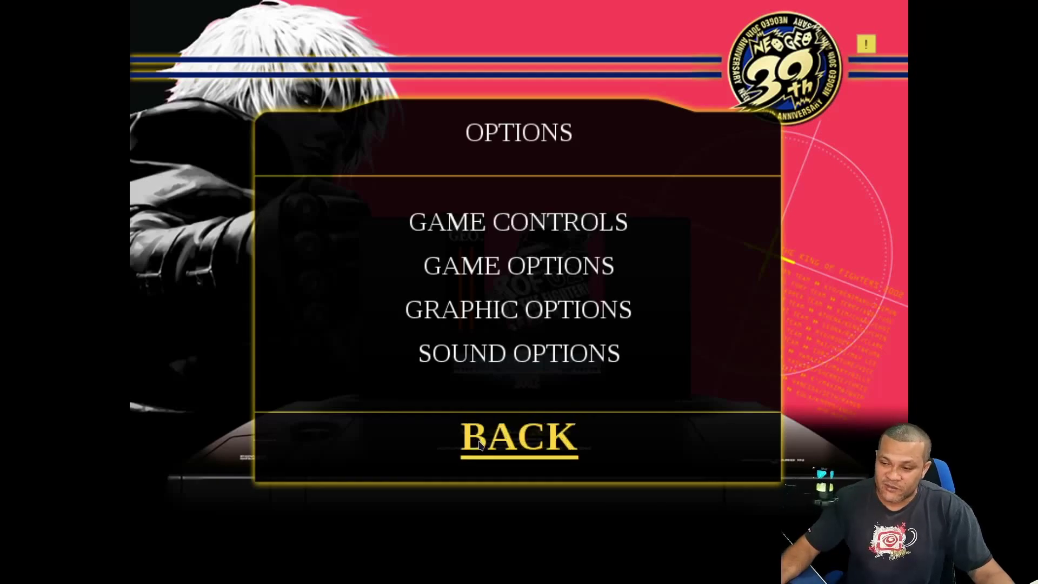
{"action": "left_click", "coordinate": [300, 530]}
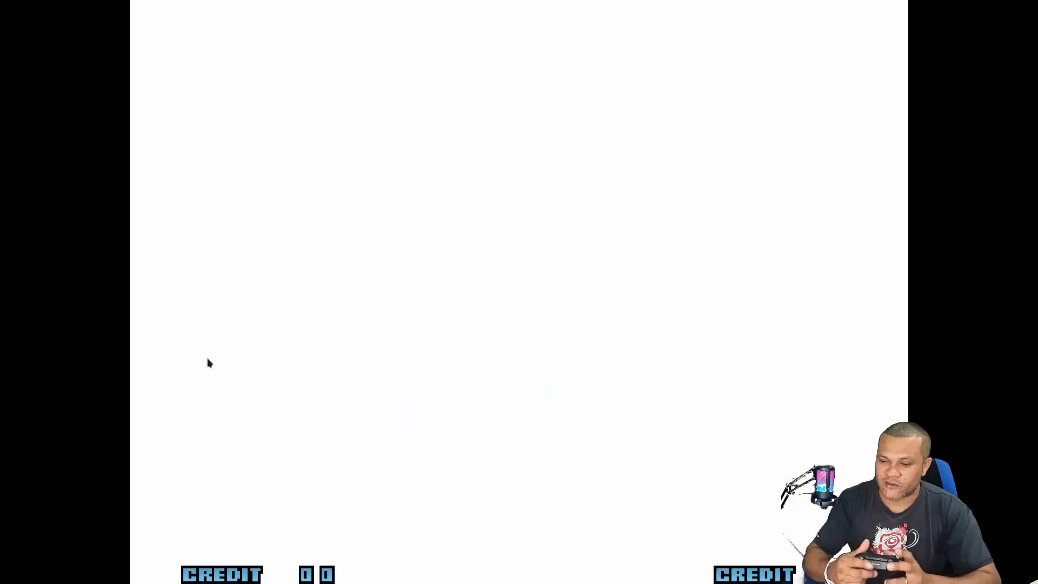
- Pause the game, move the menu selection to Quit and back to Resume, and resume the game
{"action": "key", "text": "Escape"}
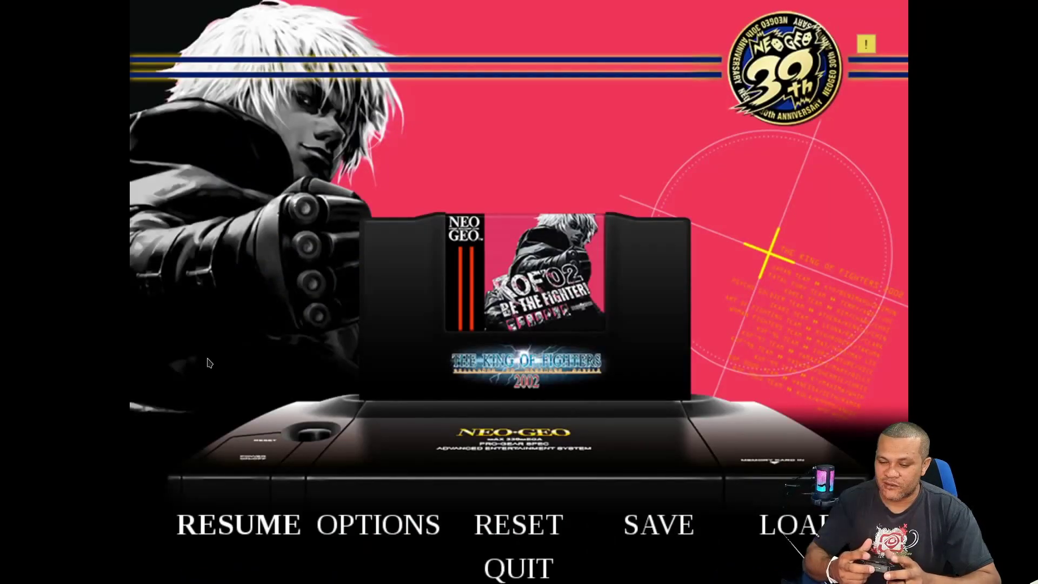
{"action": "key", "text": "Down"}
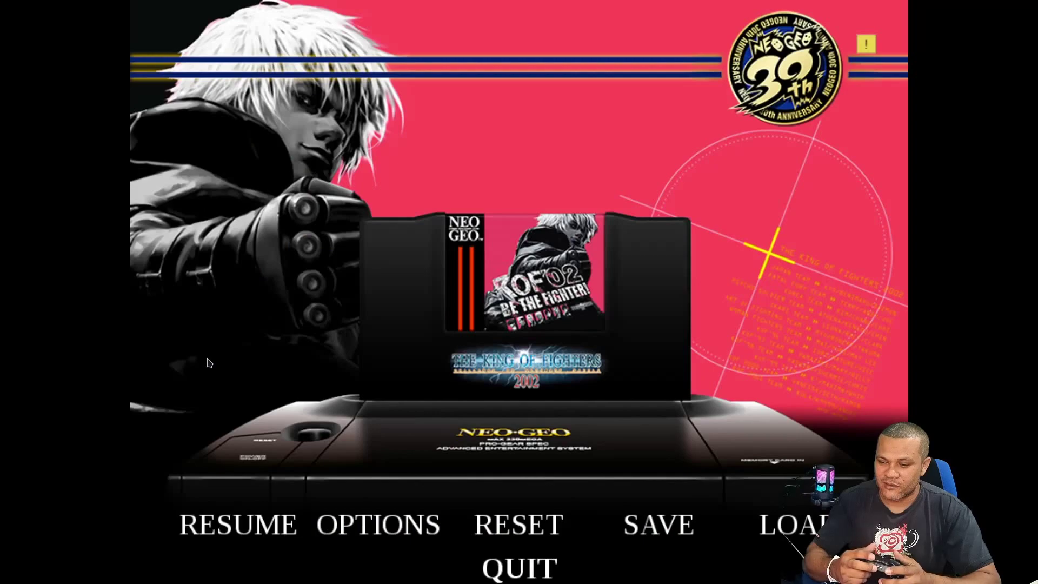
{"action": "key", "text": "Up"}
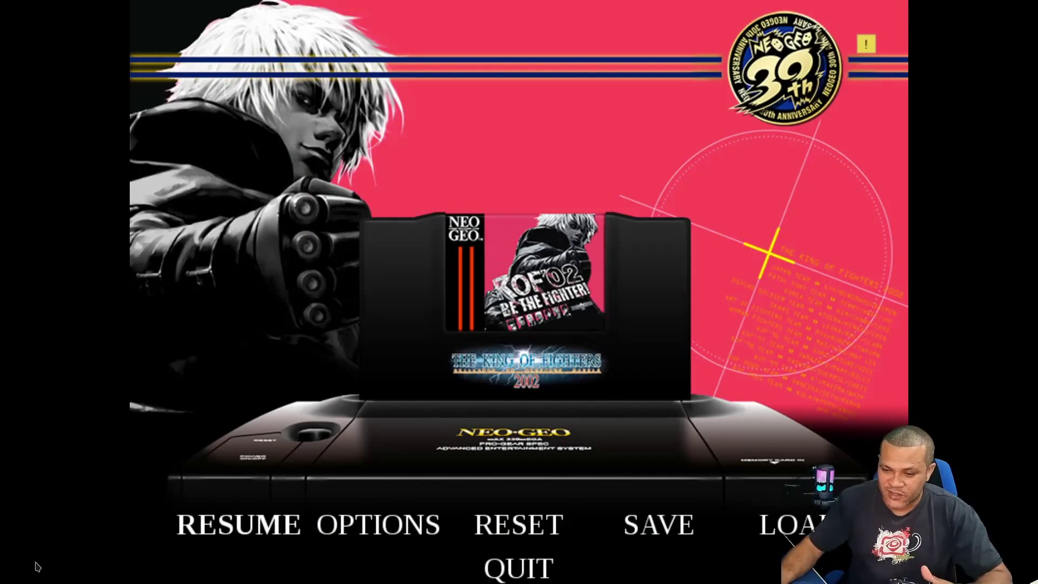
{"action": "left_click", "coordinate": [185, 534]}
- Insert over a dozen credits for player one and start a game as player one
{"action": "key", "text": "5"}
{"action": "key", "text": "5"}
{"action": "key", "text": "5"}
{"action": "key", "text": "5"}
{"action": "key", "text": "5"}
{"action": "key", "text": "5"}
{"action": "key", "text": "5"}
{"action": "key", "text": "5"}
{"action": "key", "text": "5"}
{"action": "key", "text": "5"}
{"action": "key", "text": "5"}
{"action": "key", "text": "5"}
{"action": "key", "text": "1"}
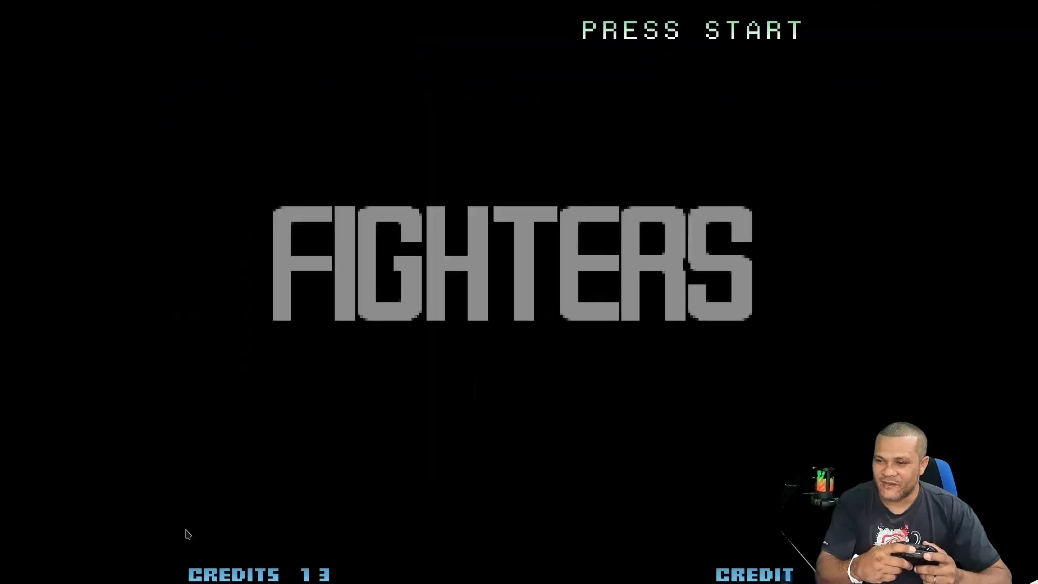
- Pick three fighters for player one's team
{"action": "key", "text": "z"}
{"action": "key", "text": "Right"}
{"action": "key", "text": "z"}
{"action": "key", "text": "Right"}
{"action": "key", "text": "z"}
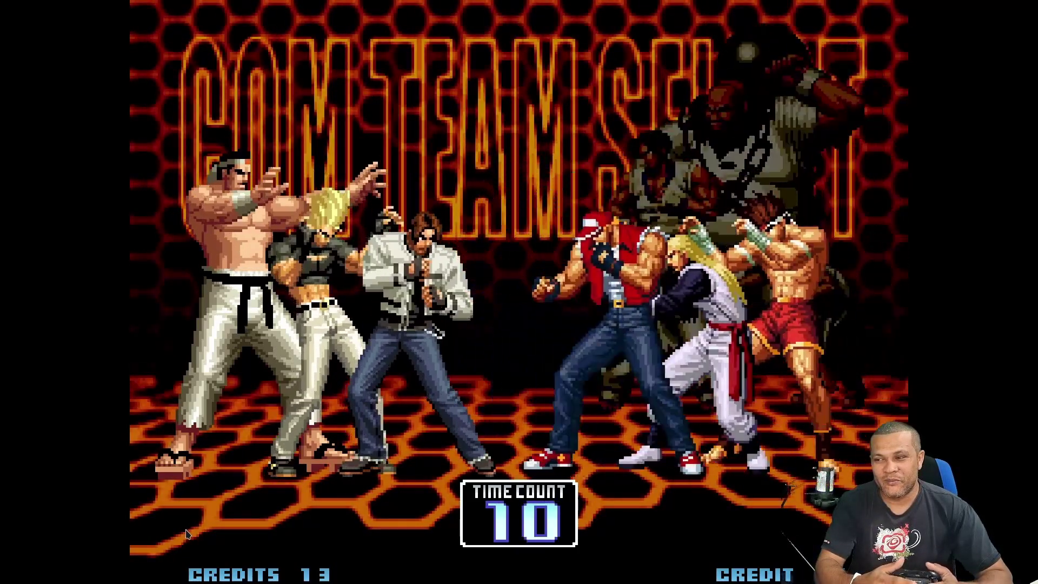
- Proceed to the order selection, choose the team's first and second fighters, and insert two more credits for player one
{"action": "key", "text": "ctrl"}
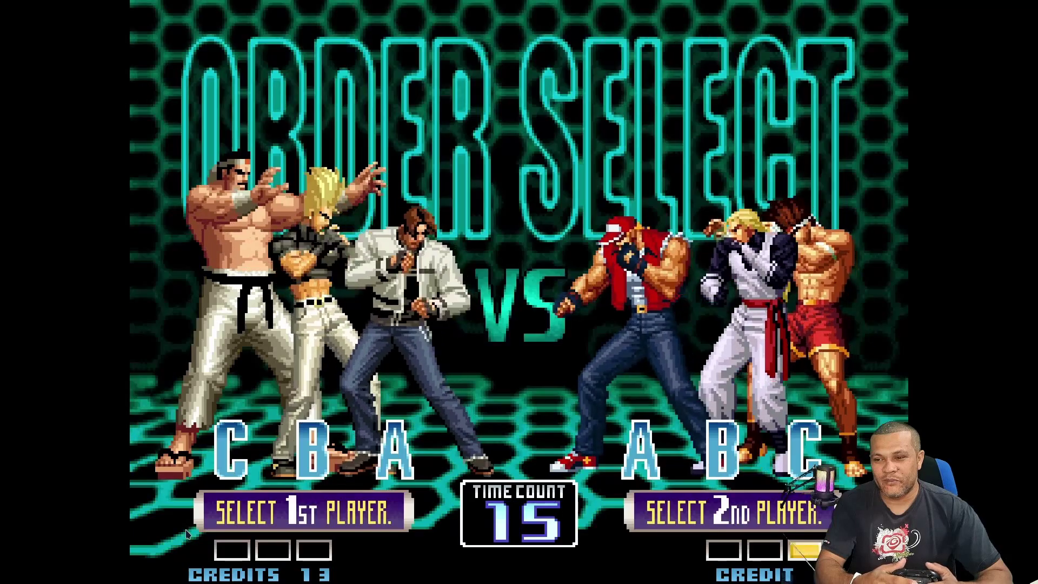
{"action": "key", "text": "ctrl"}
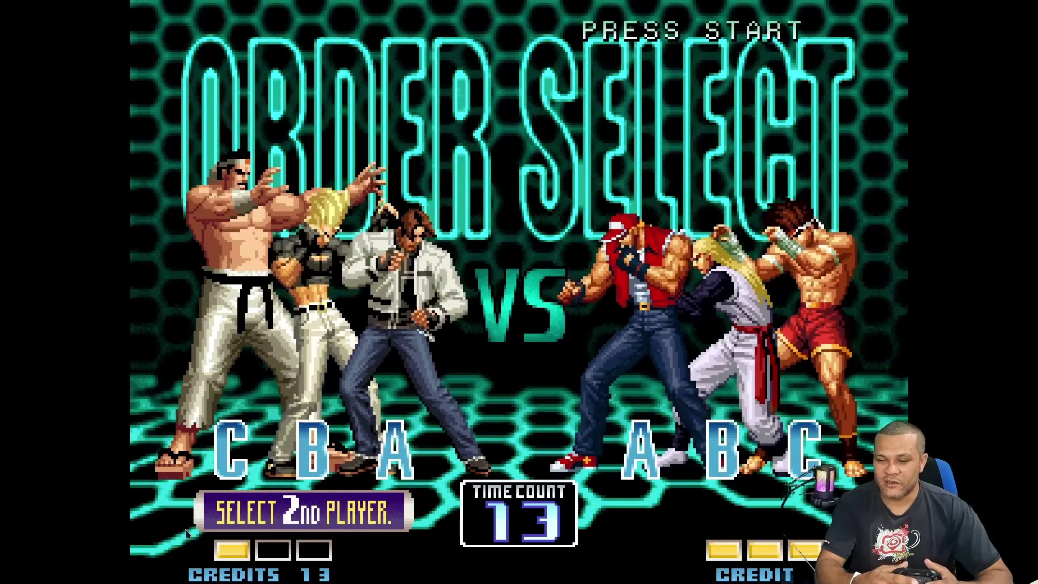
{"action": "key", "text": "ctrl"}
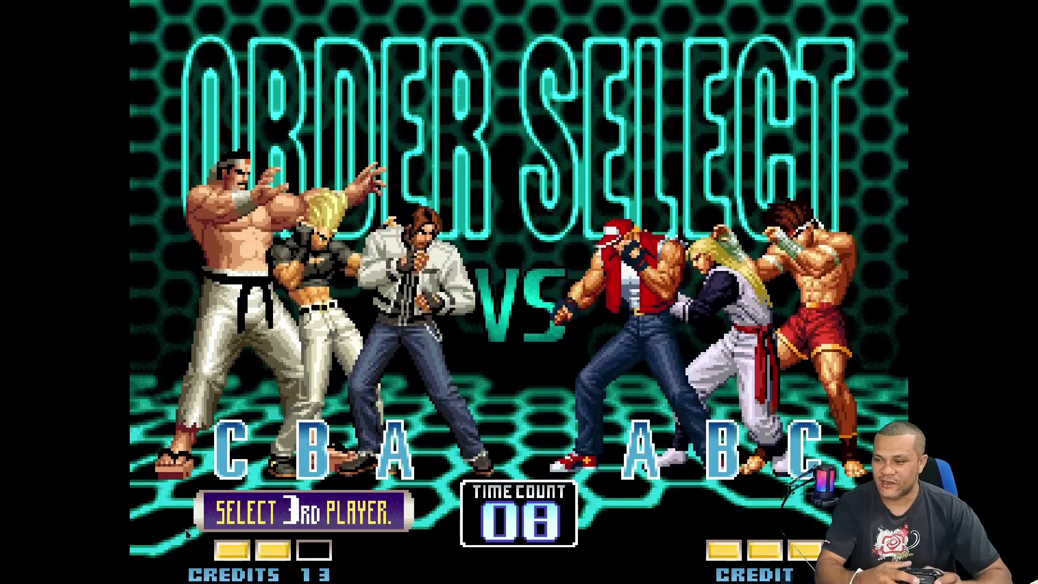
{"action": "key", "text": "5"}
{"action": "key", "text": "5"}
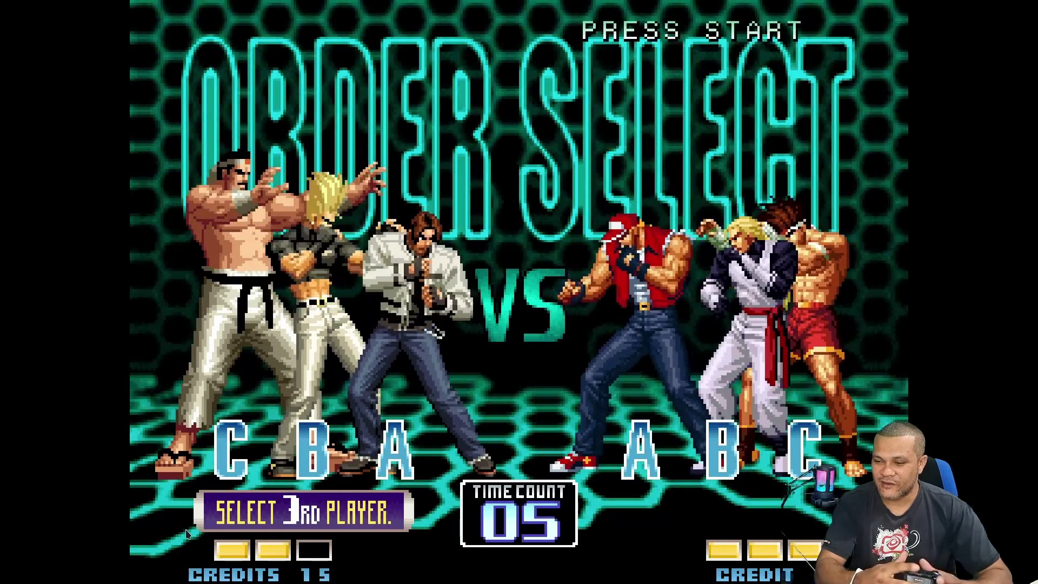